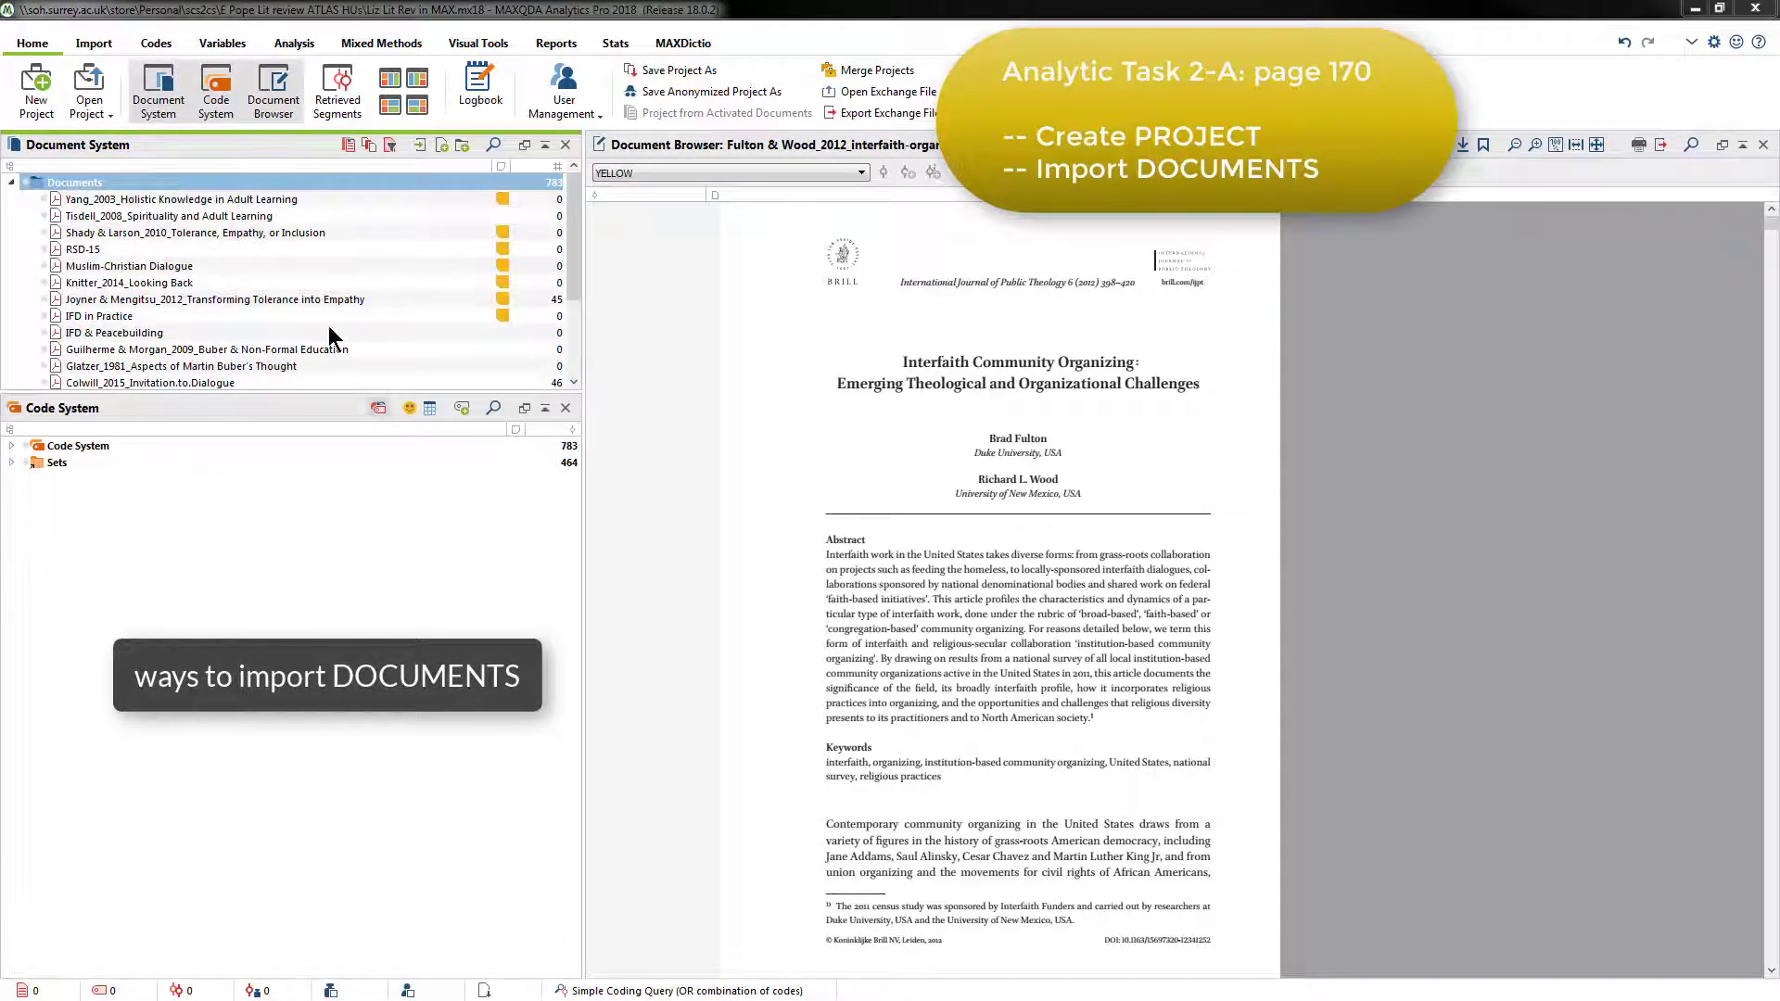
- Import the Snarr_2017 Labor & Interfaith Resistence PDF into the project and zoom in on its page
left_click(101, 43)
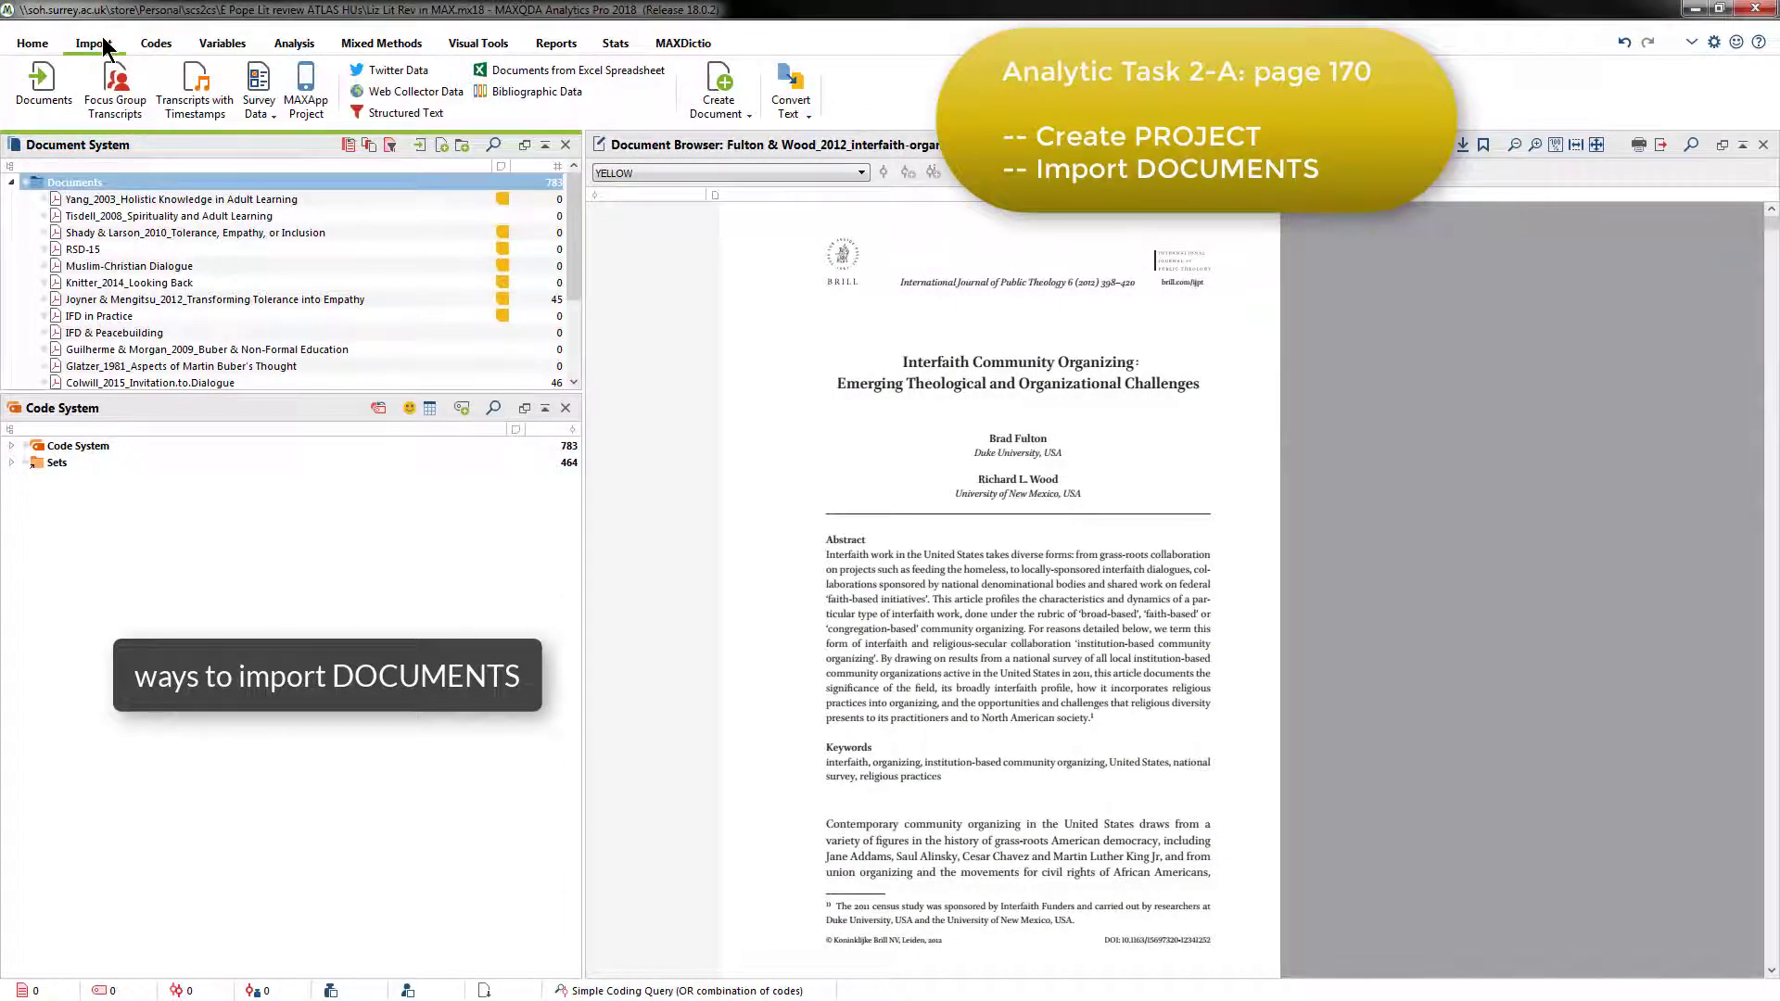
right_click(98, 183)
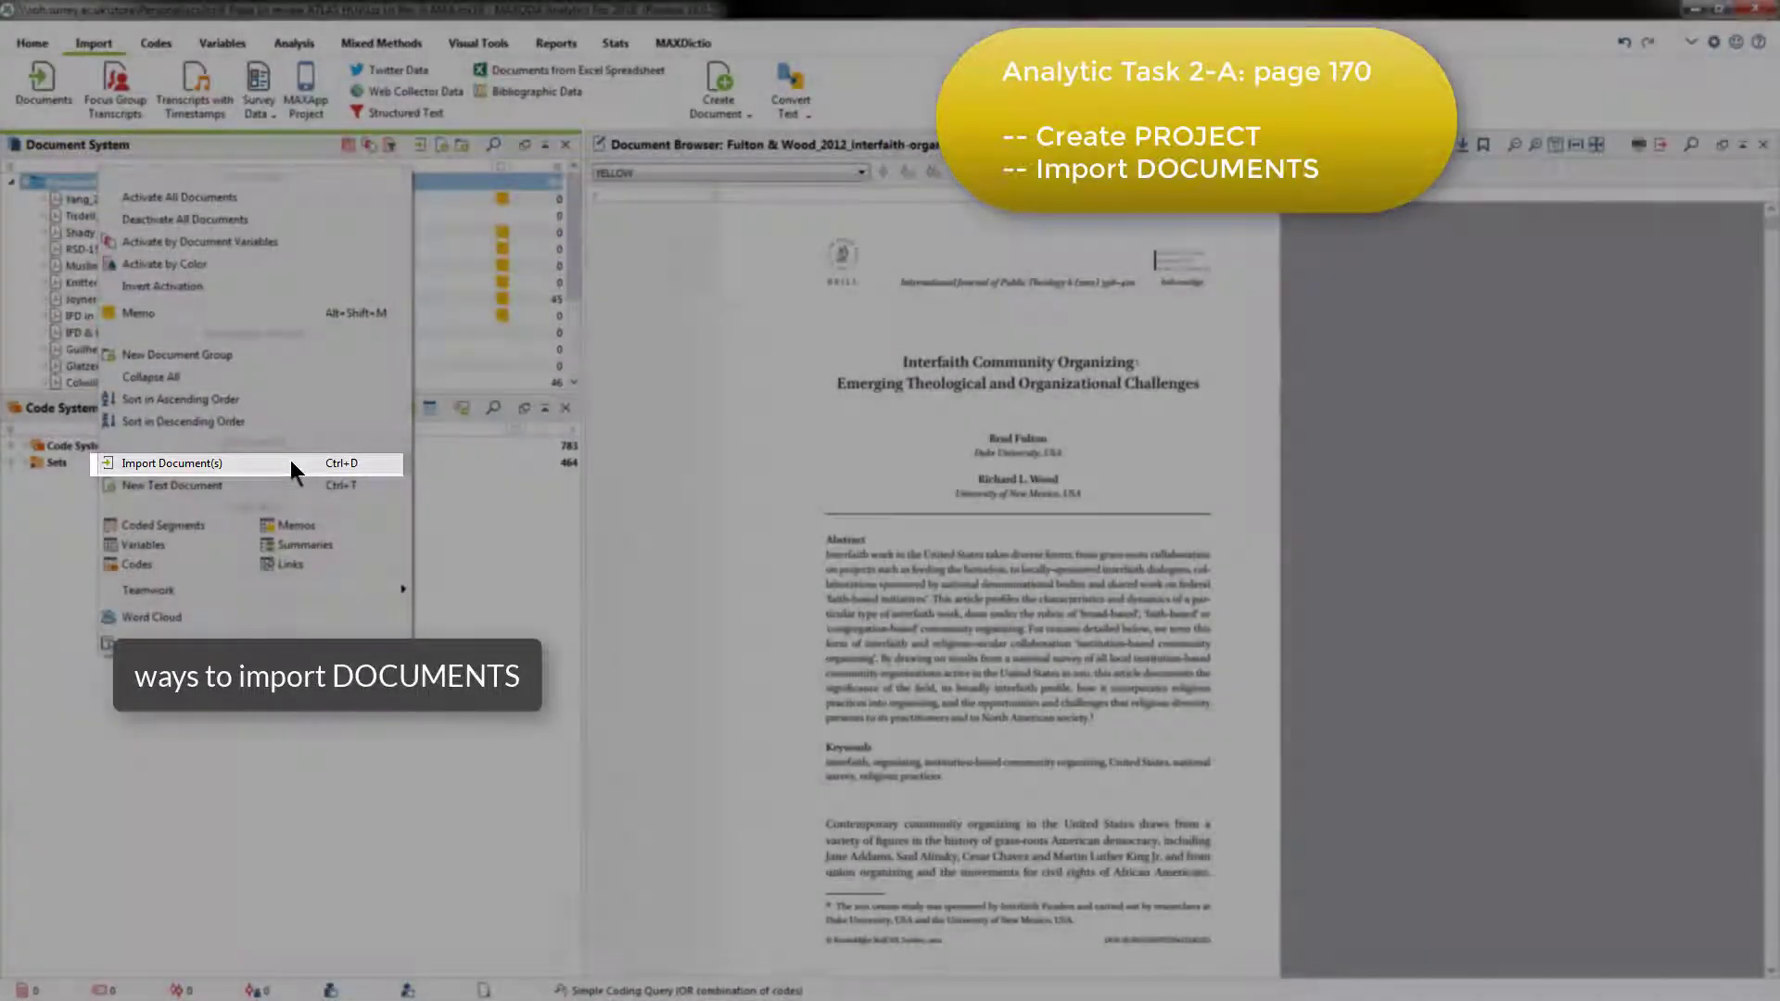
left_click(291, 462)
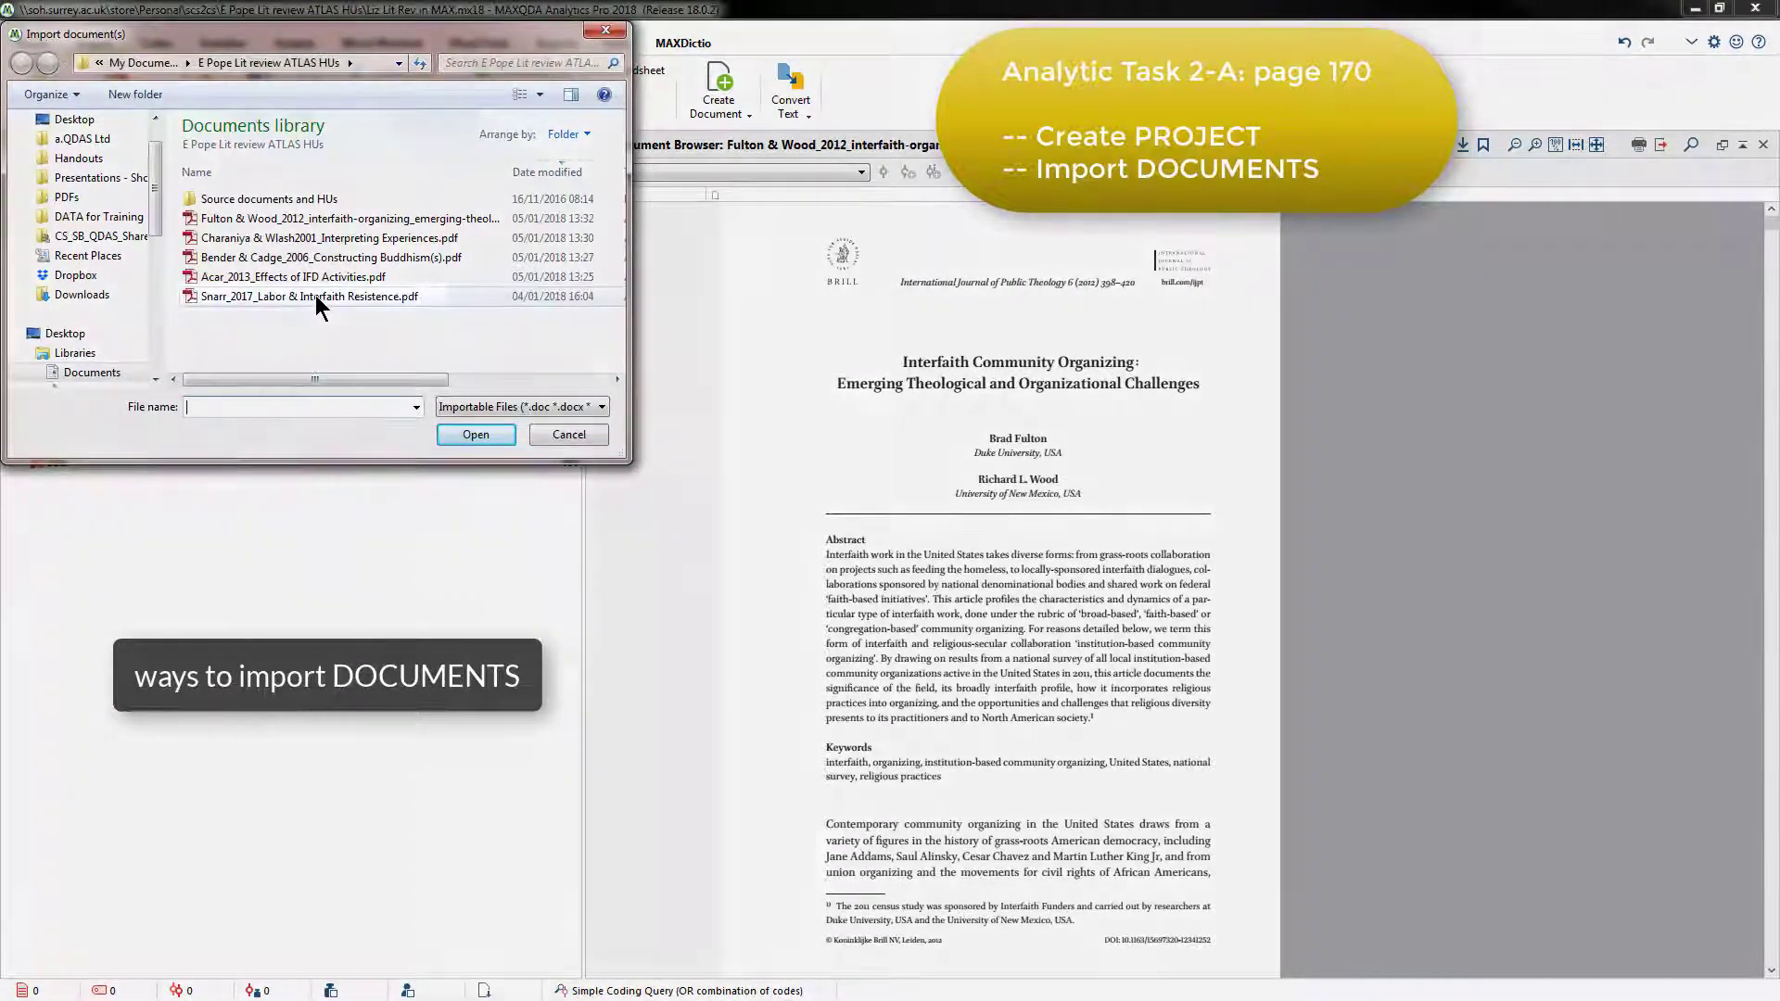
left_click(315, 295)
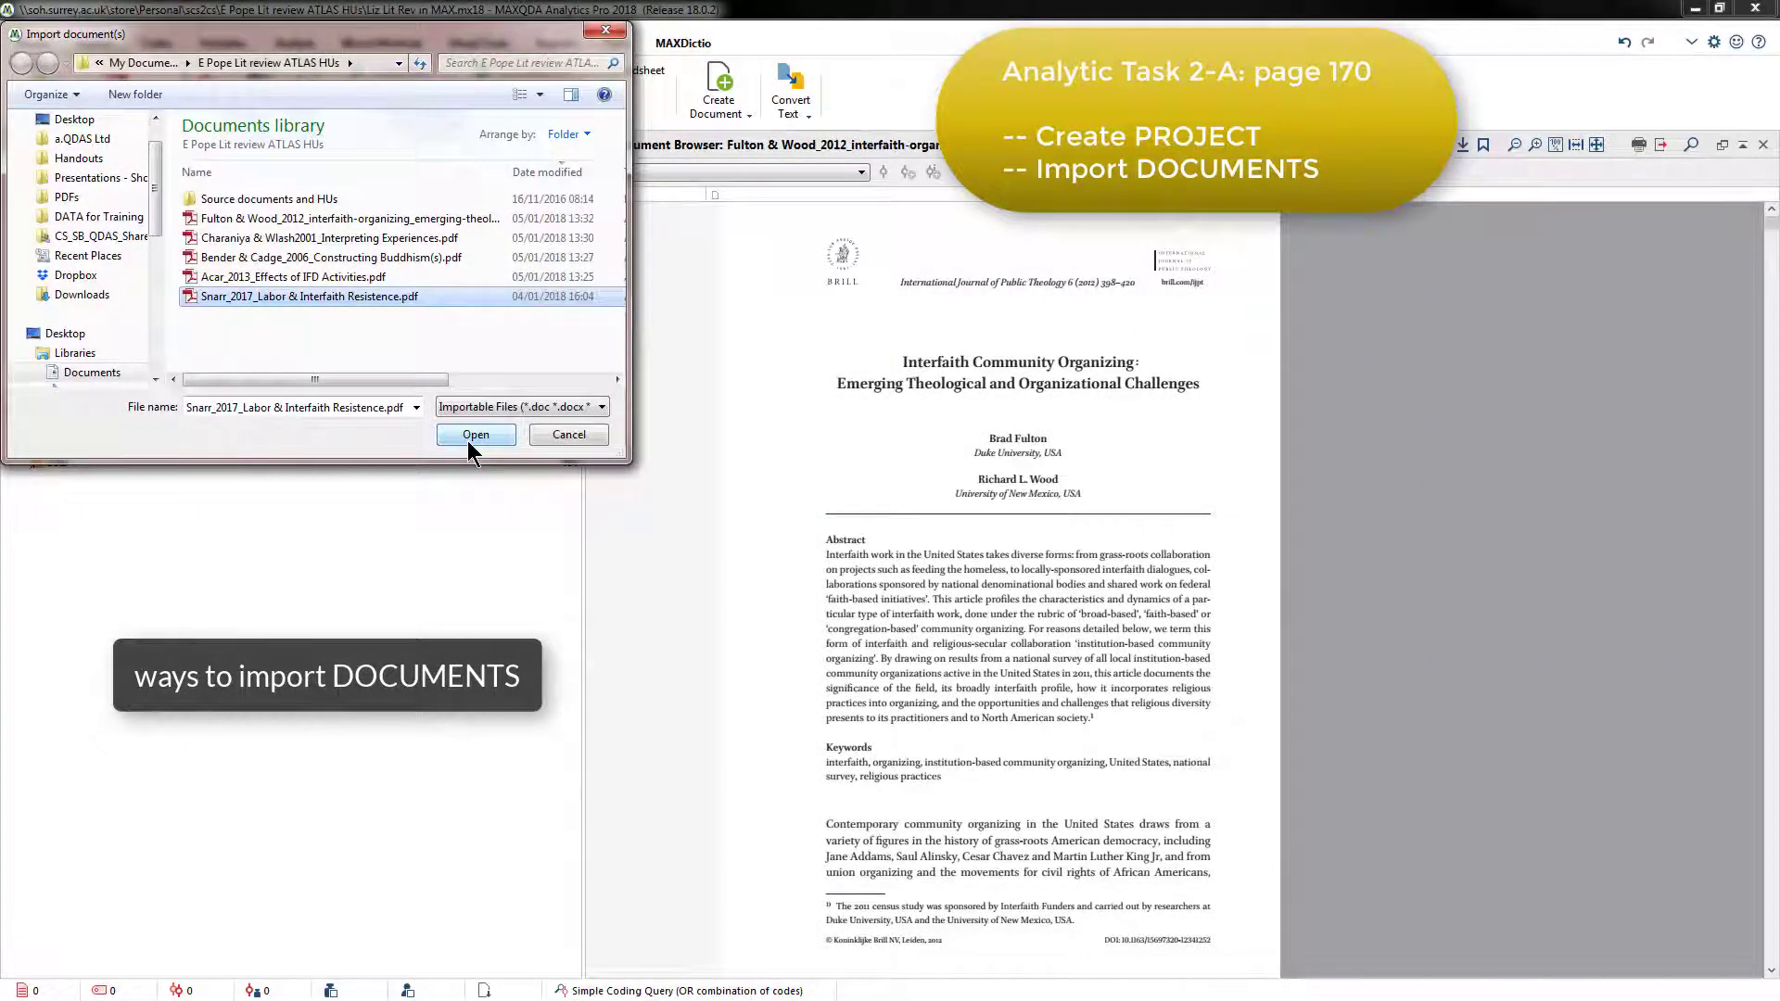
left_click(468, 441)
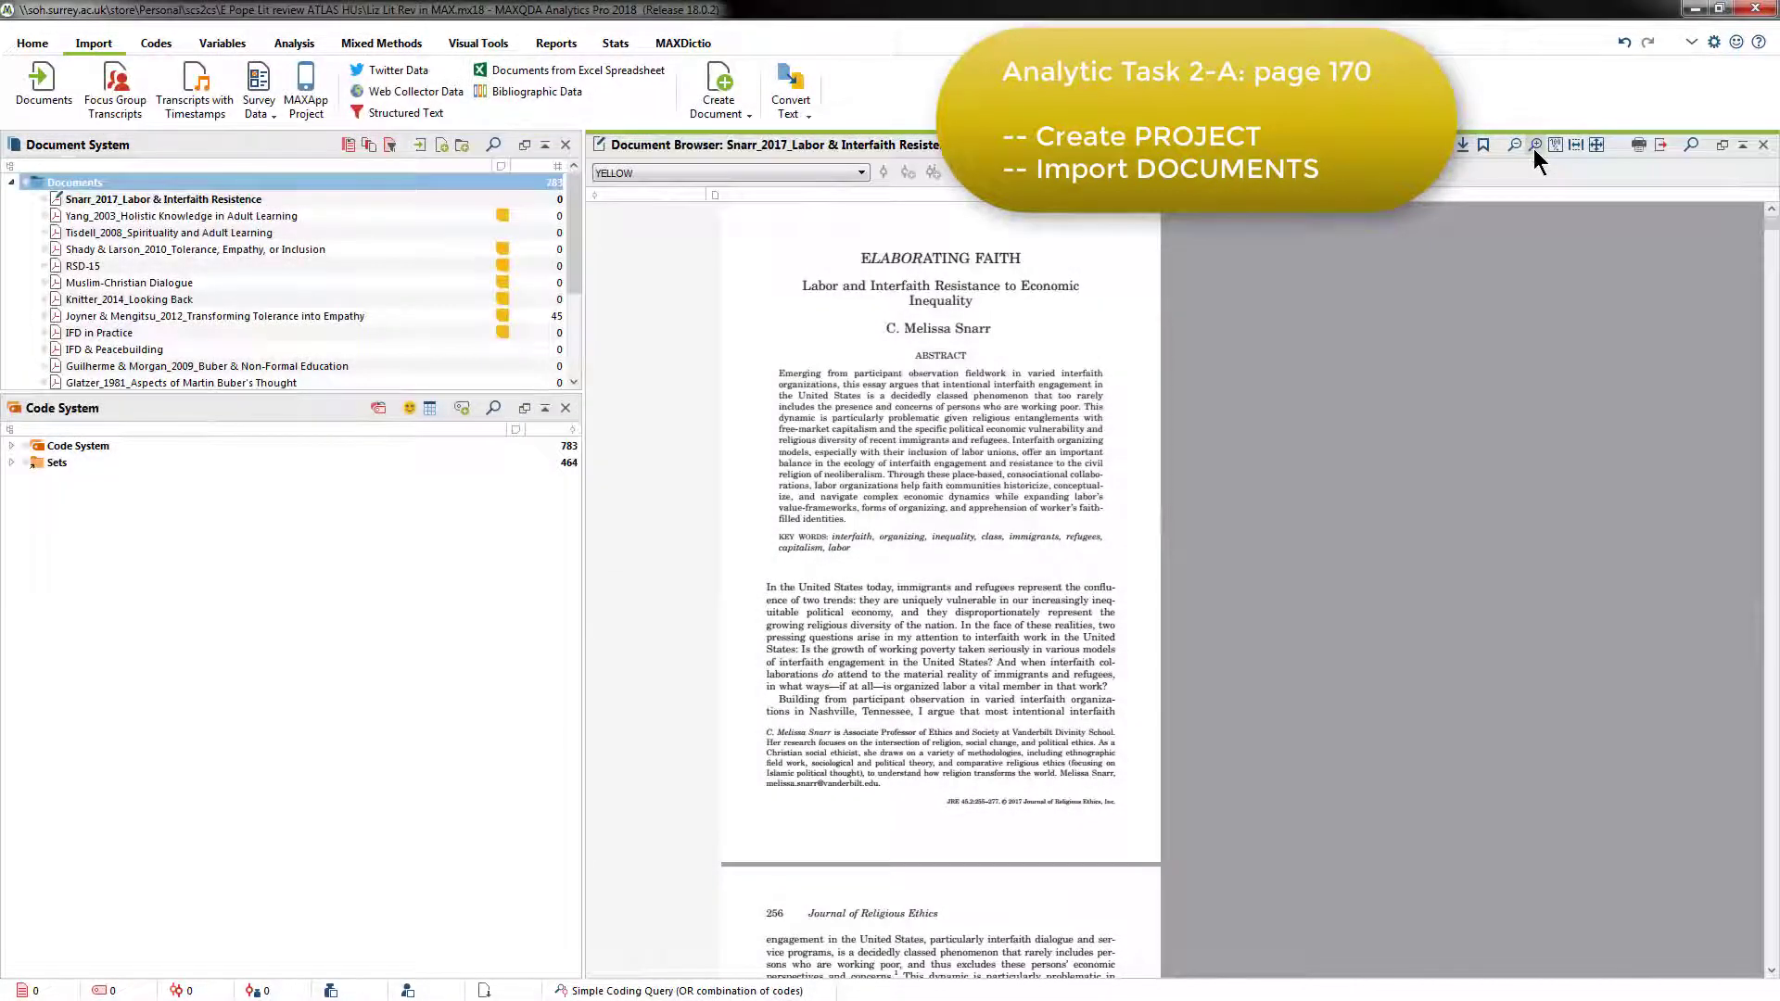
left_click(1535, 147)
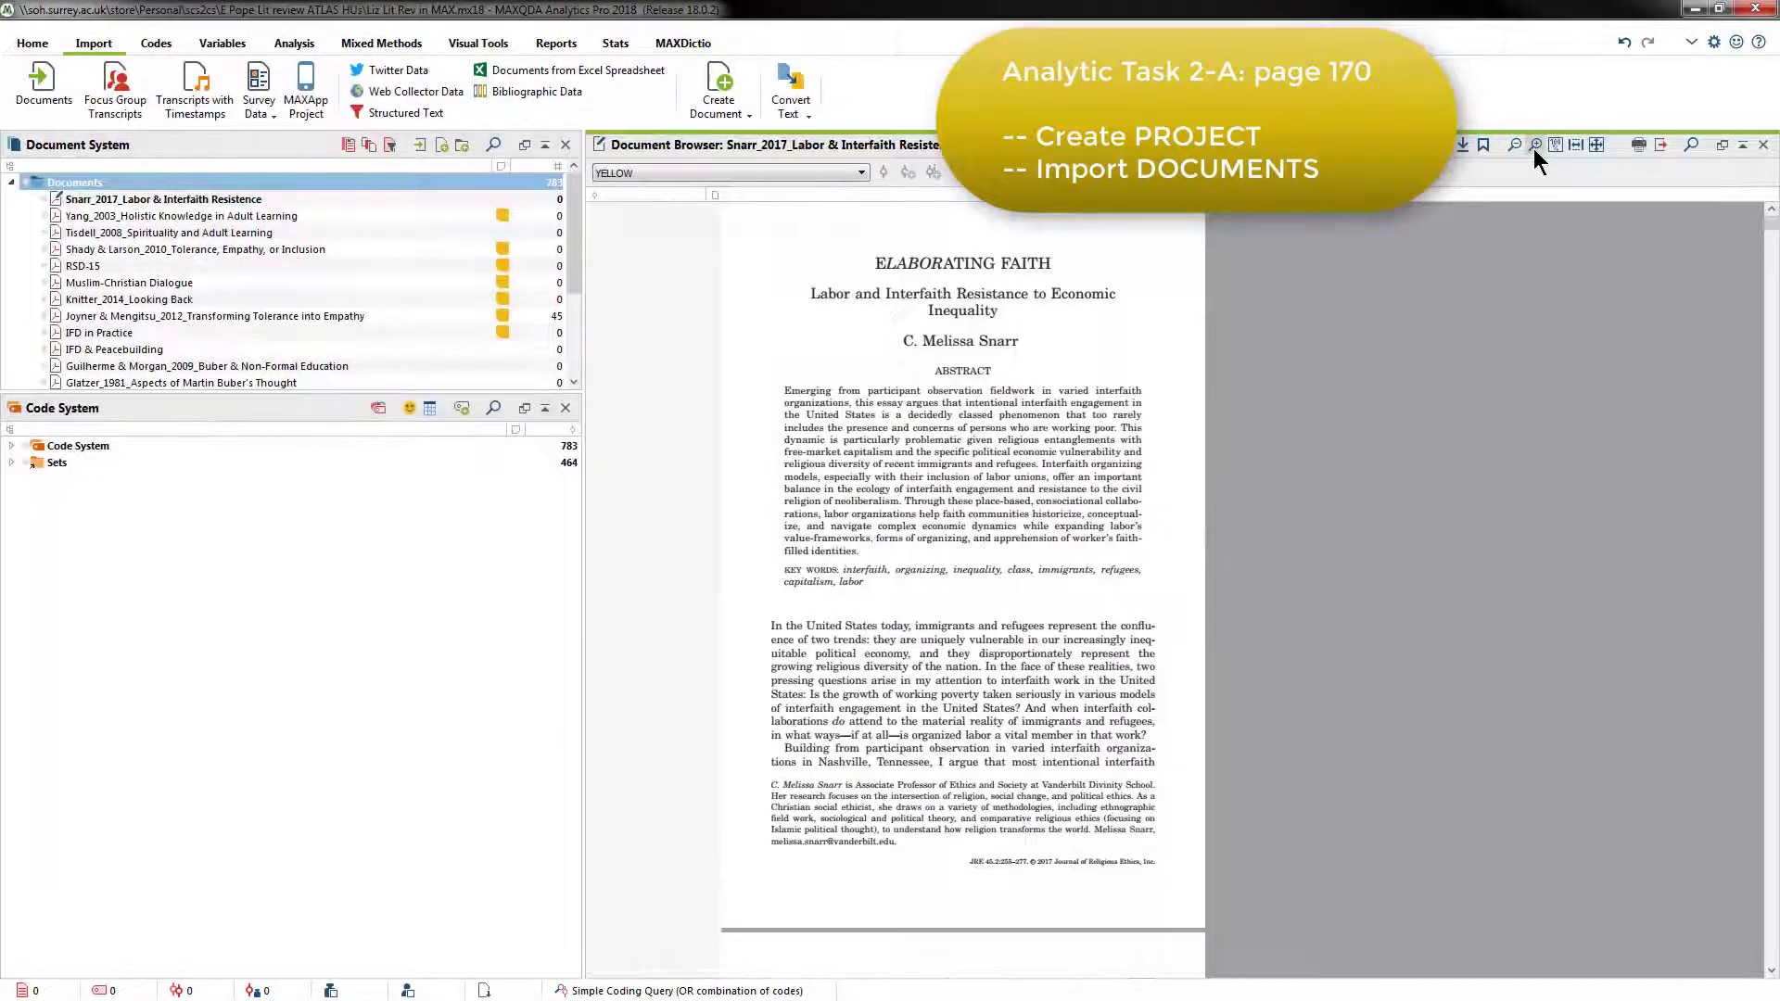
left_click(1535, 147)
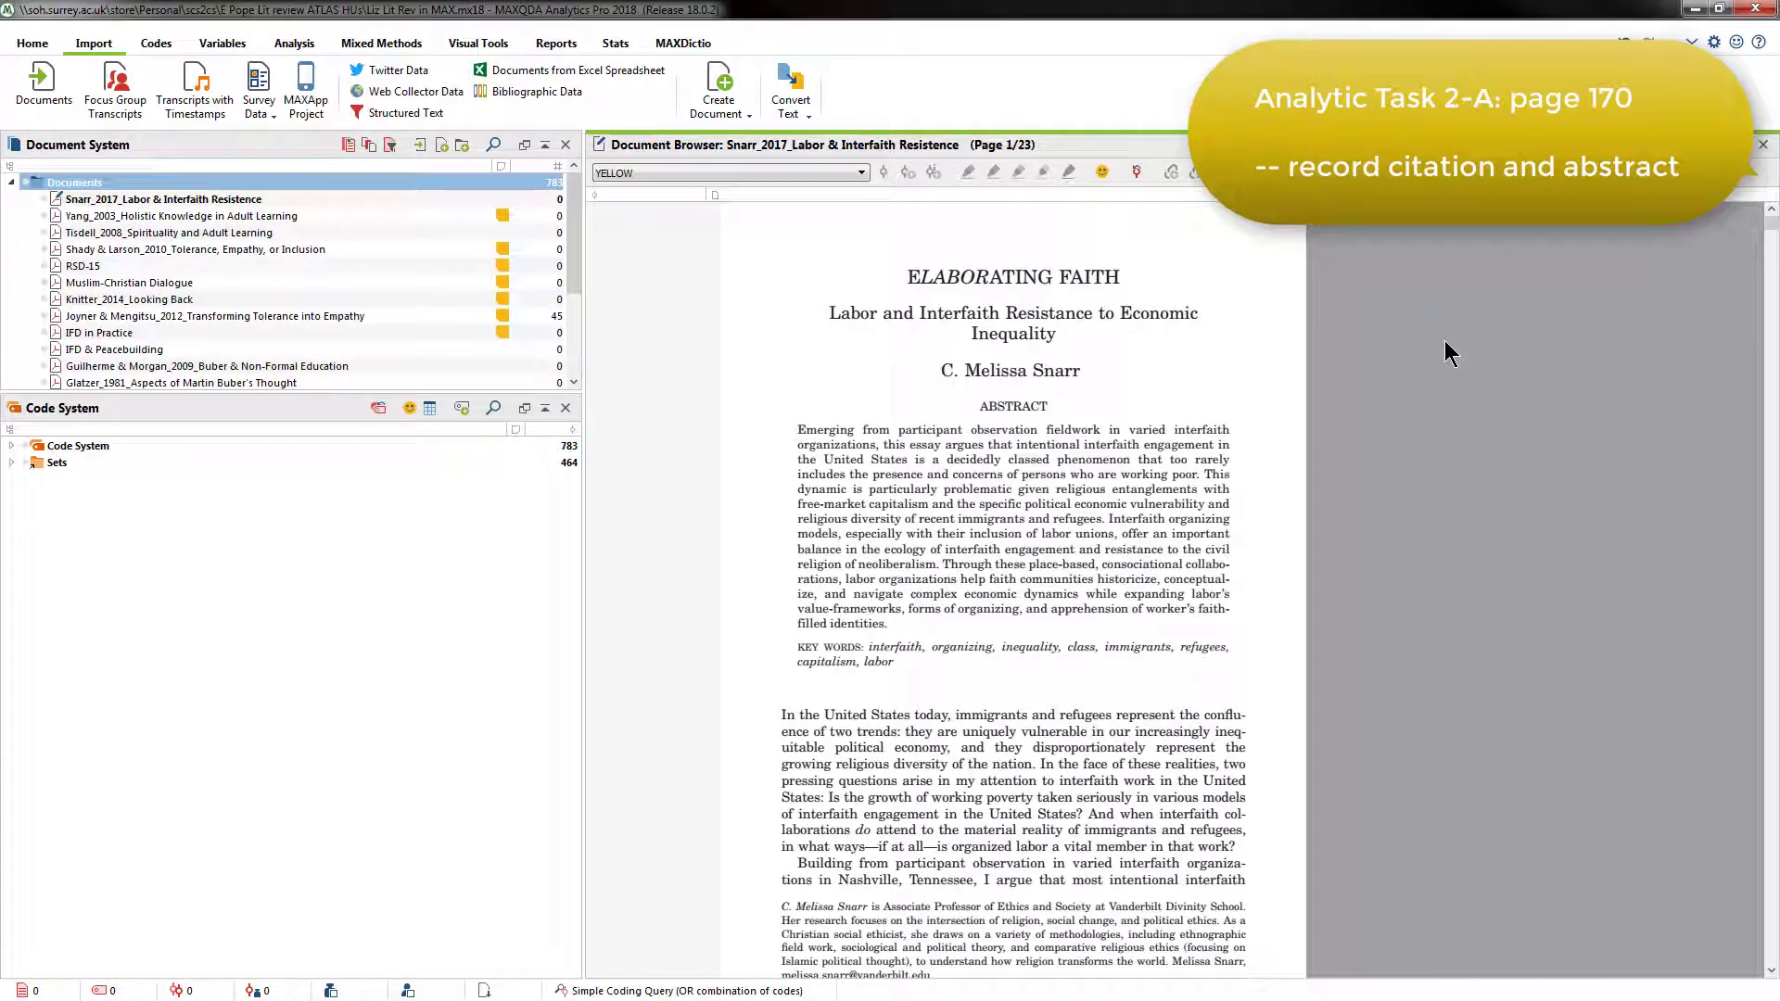
- Sort the Documents list in ascending order and select the Snarr_2017 document
right_click(88, 184)
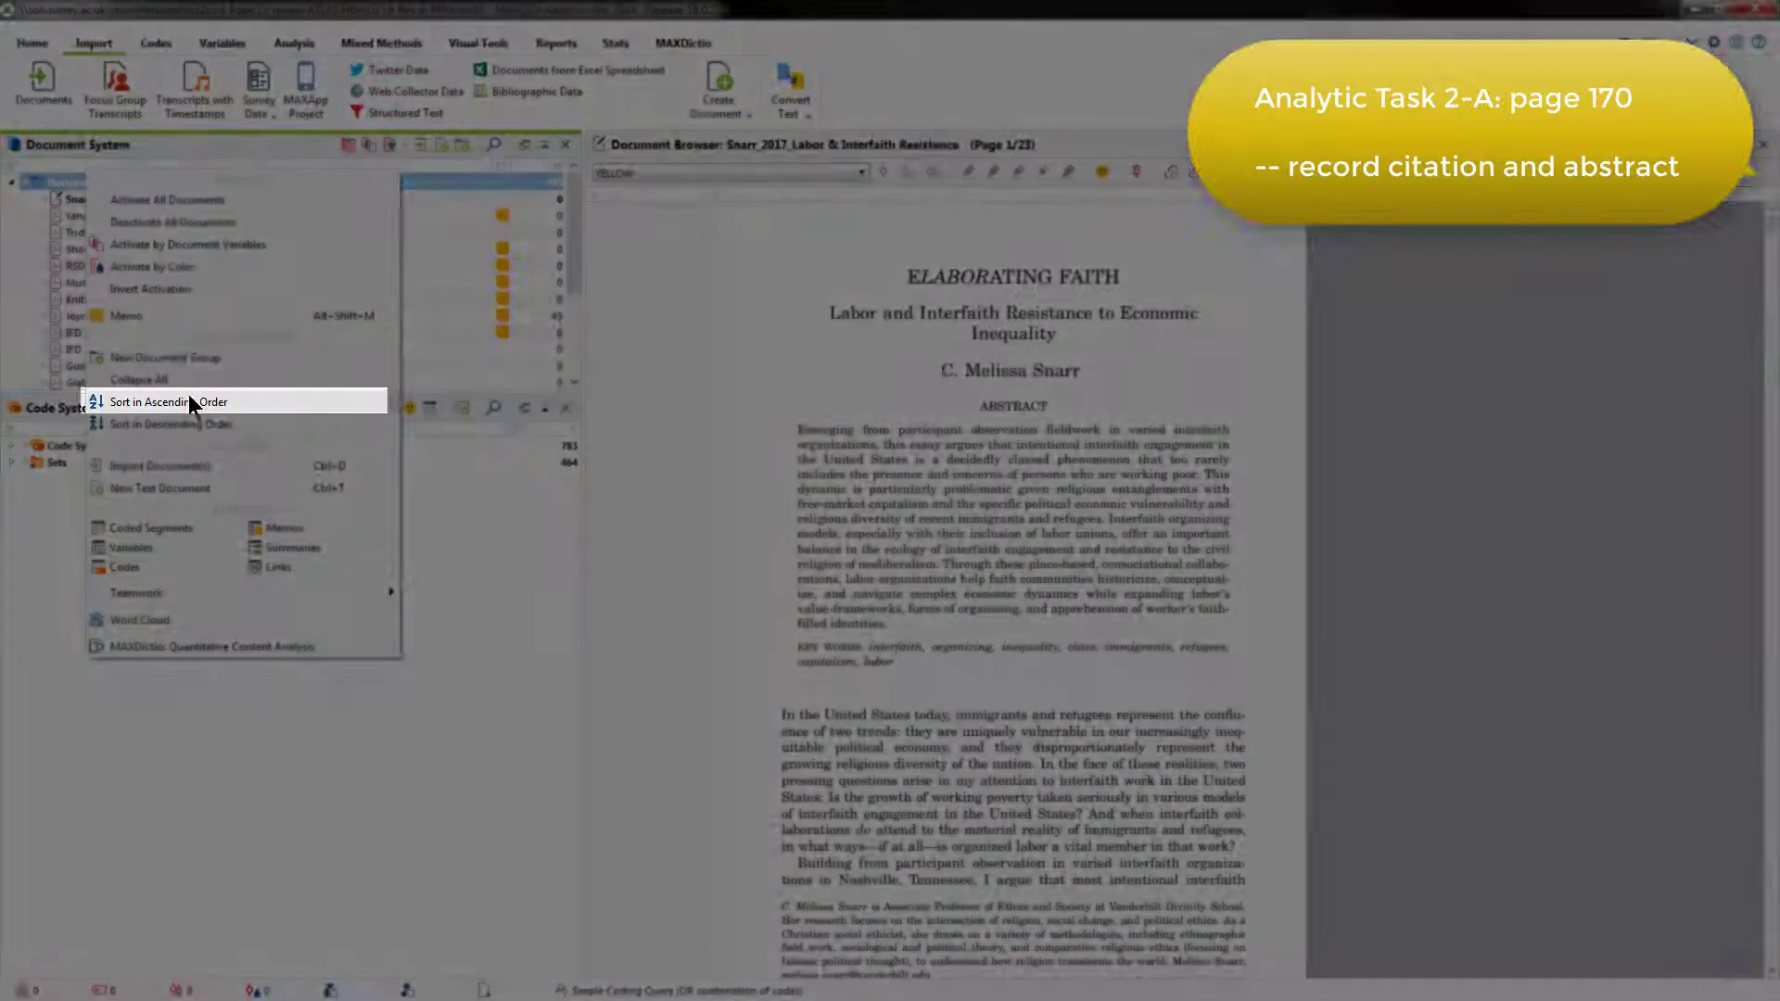
left_click(190, 402)
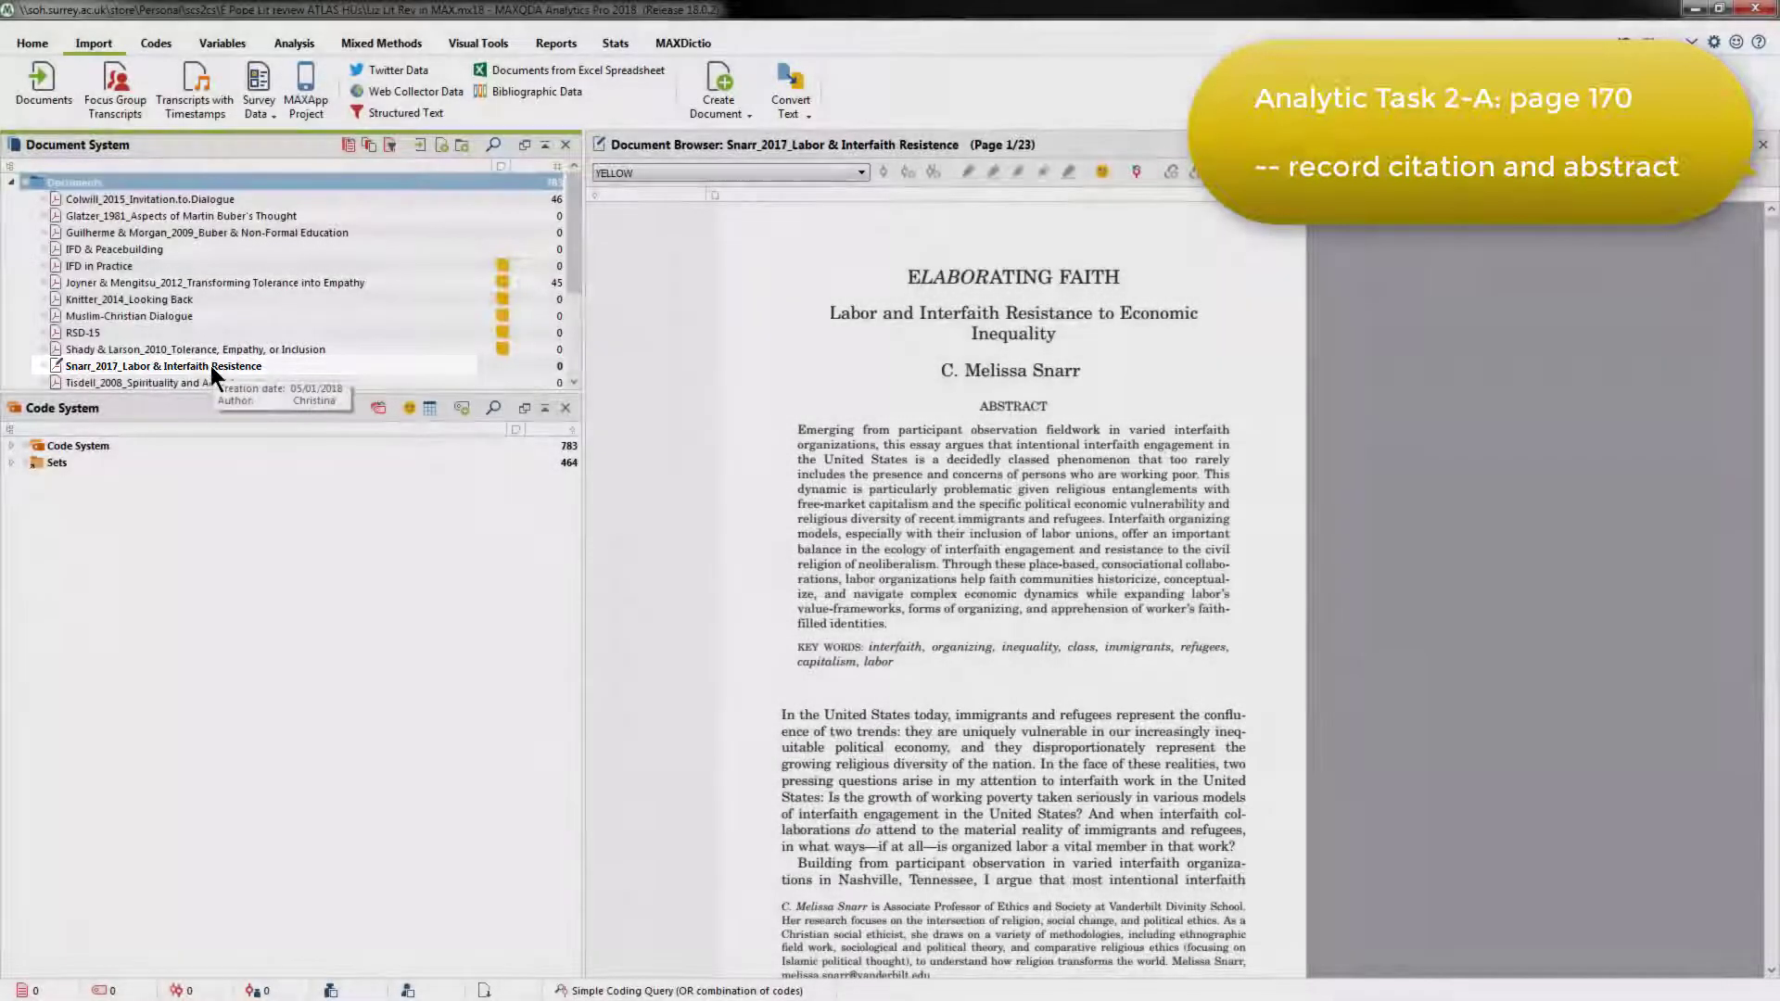
left_click(211, 368)
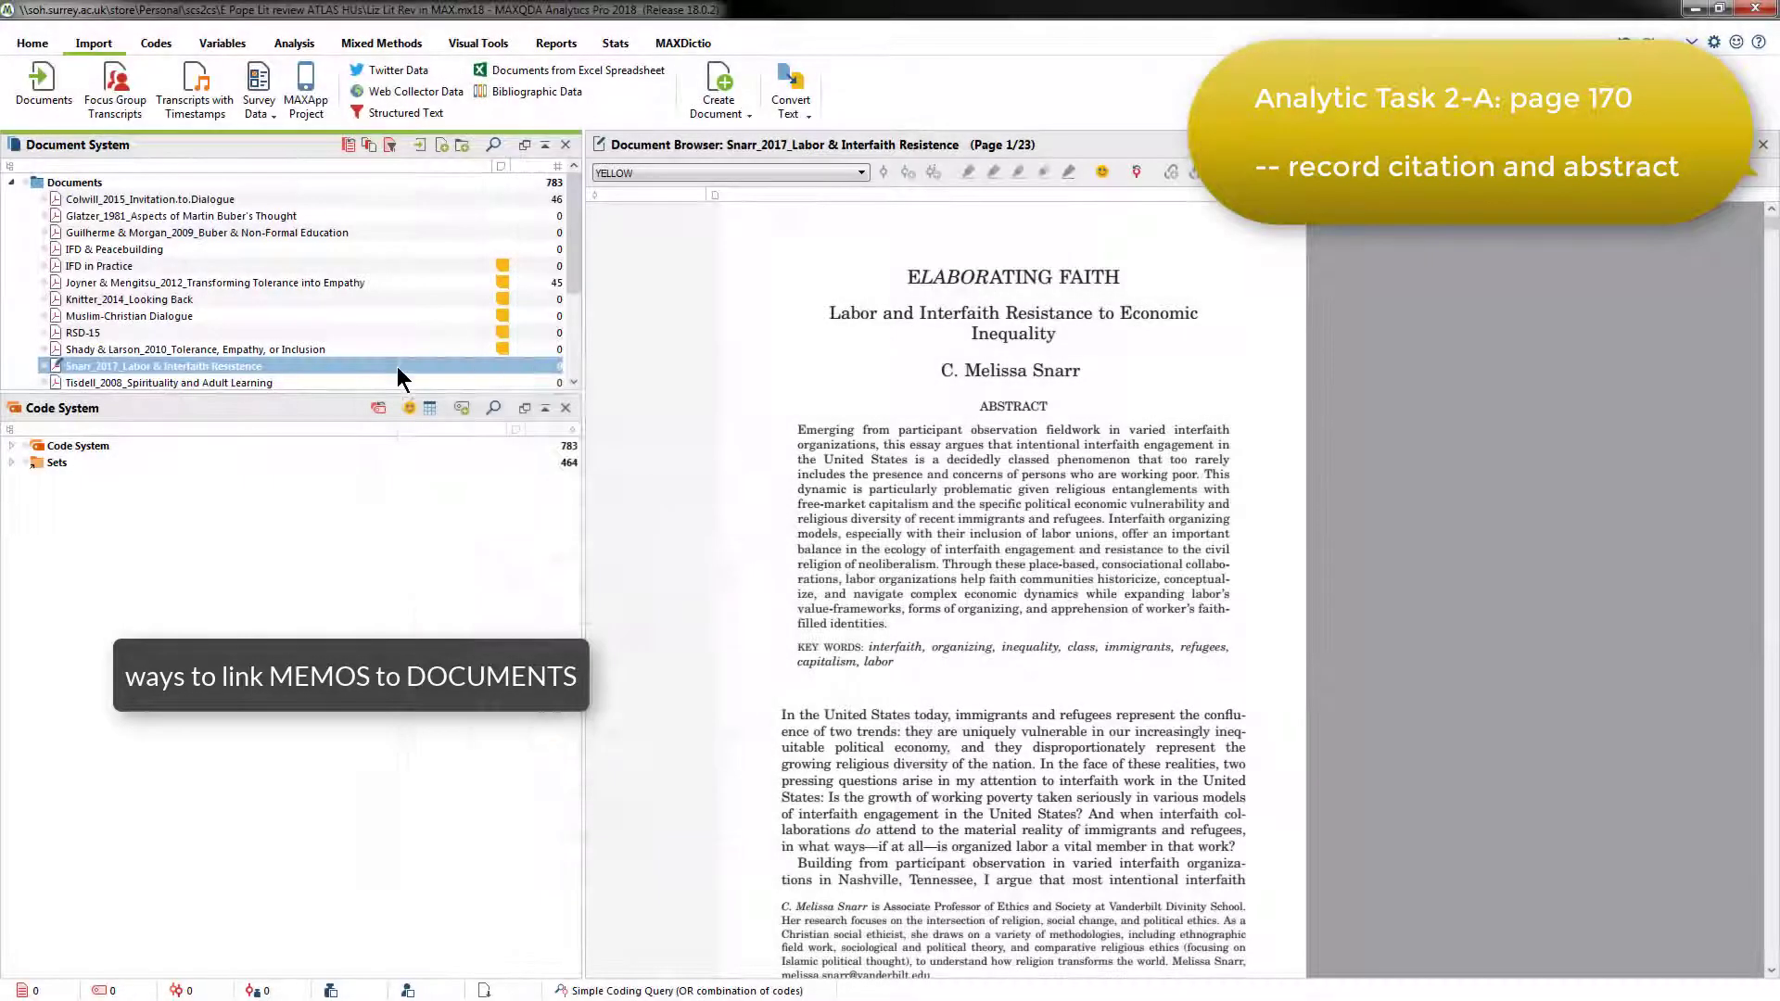
- Create a memo for the Snarr_2017 document and arrange it beside the PDF in the reader
right_click(397, 365)
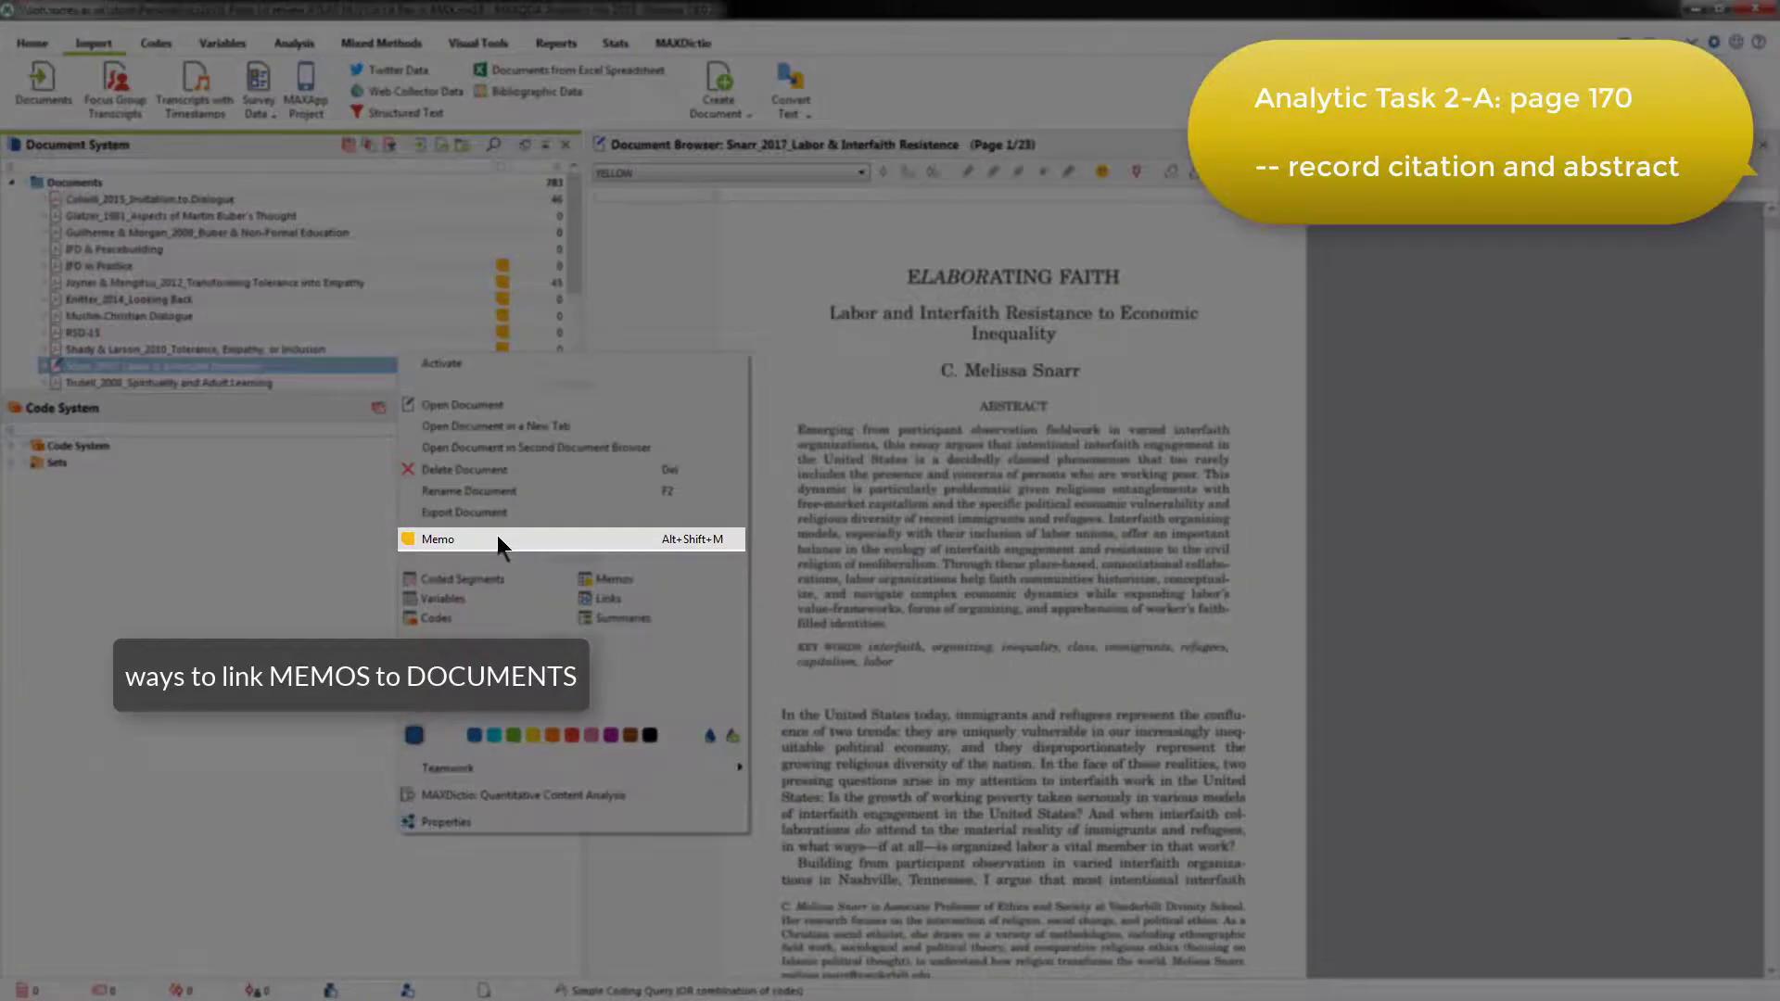
left_click(498, 538)
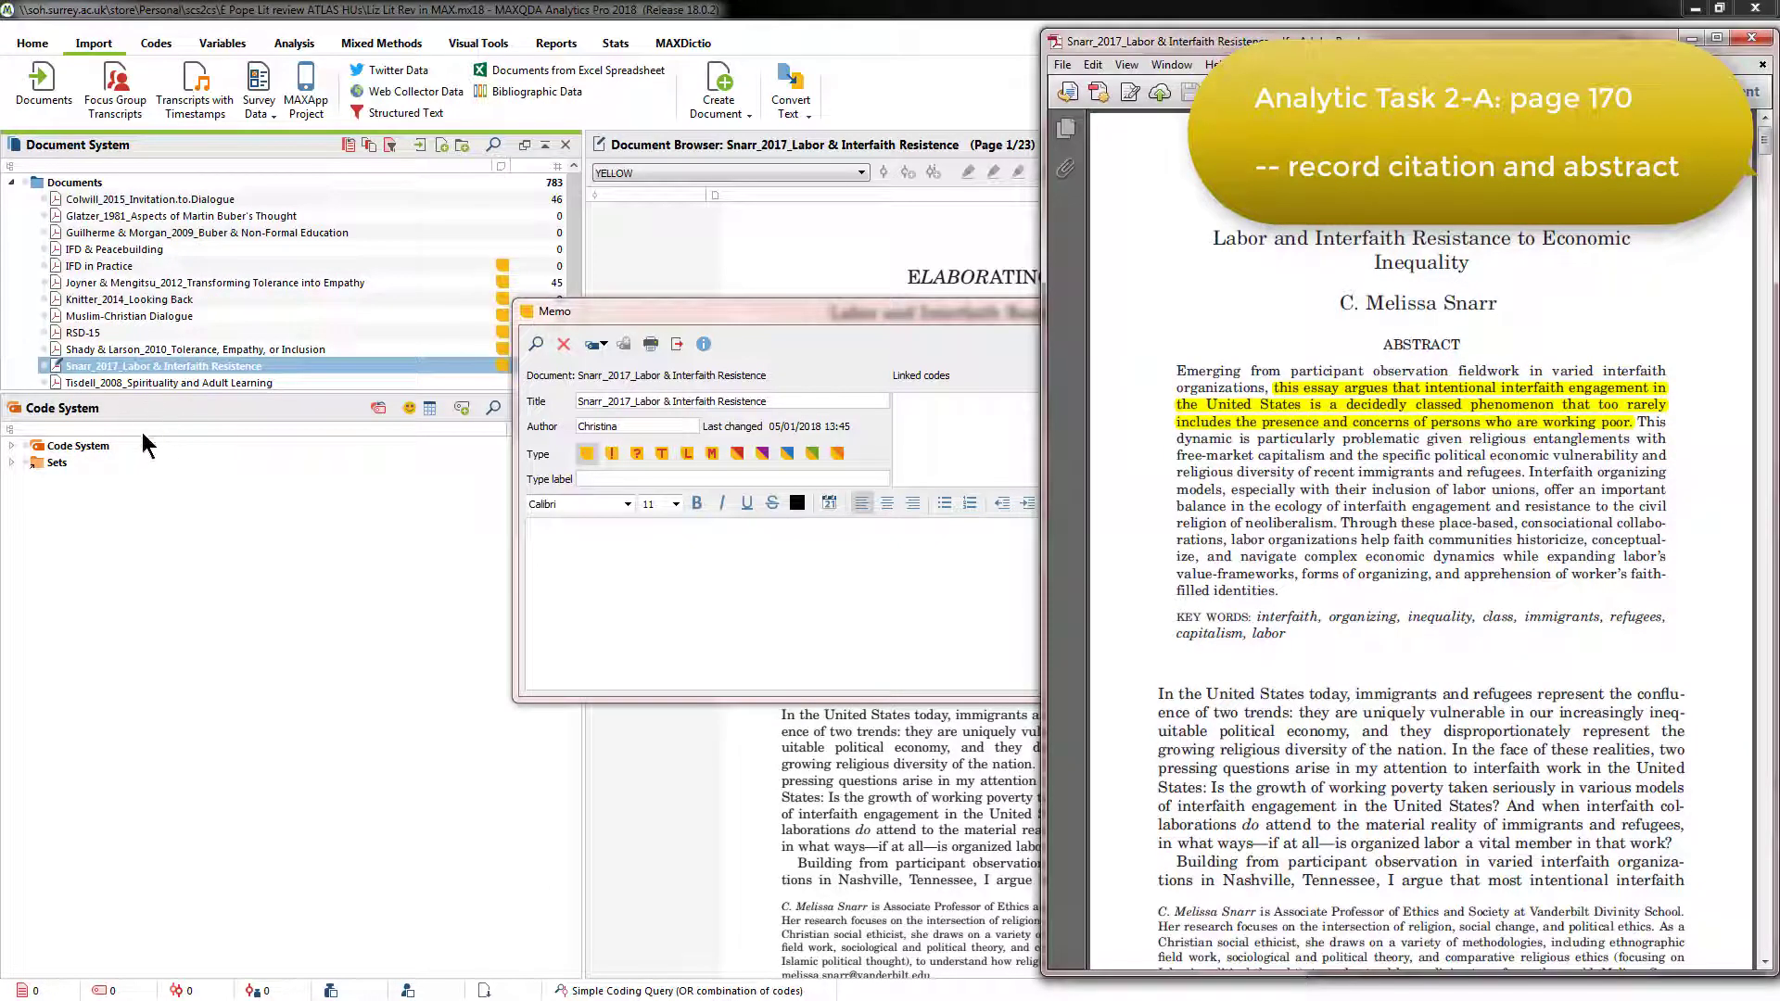
left_click_drag(655, 313, 536, 287)
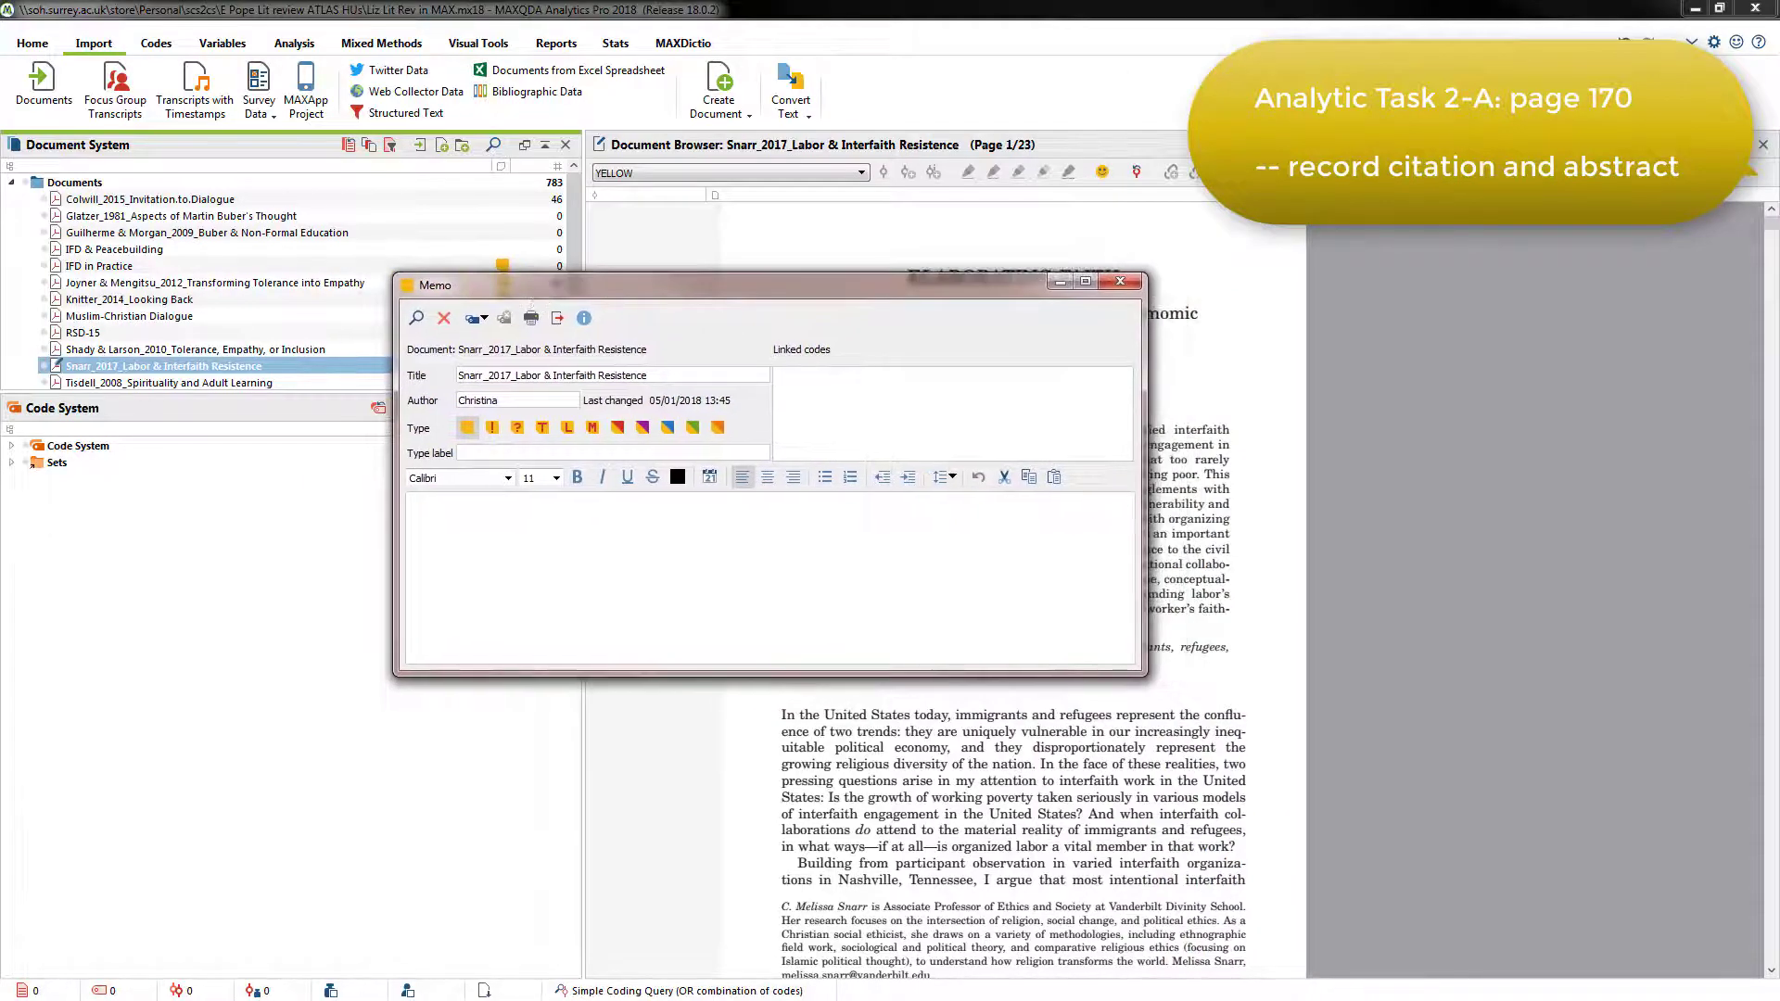
key("alt+Tab")
scroll(1767, 153, "down", 3)
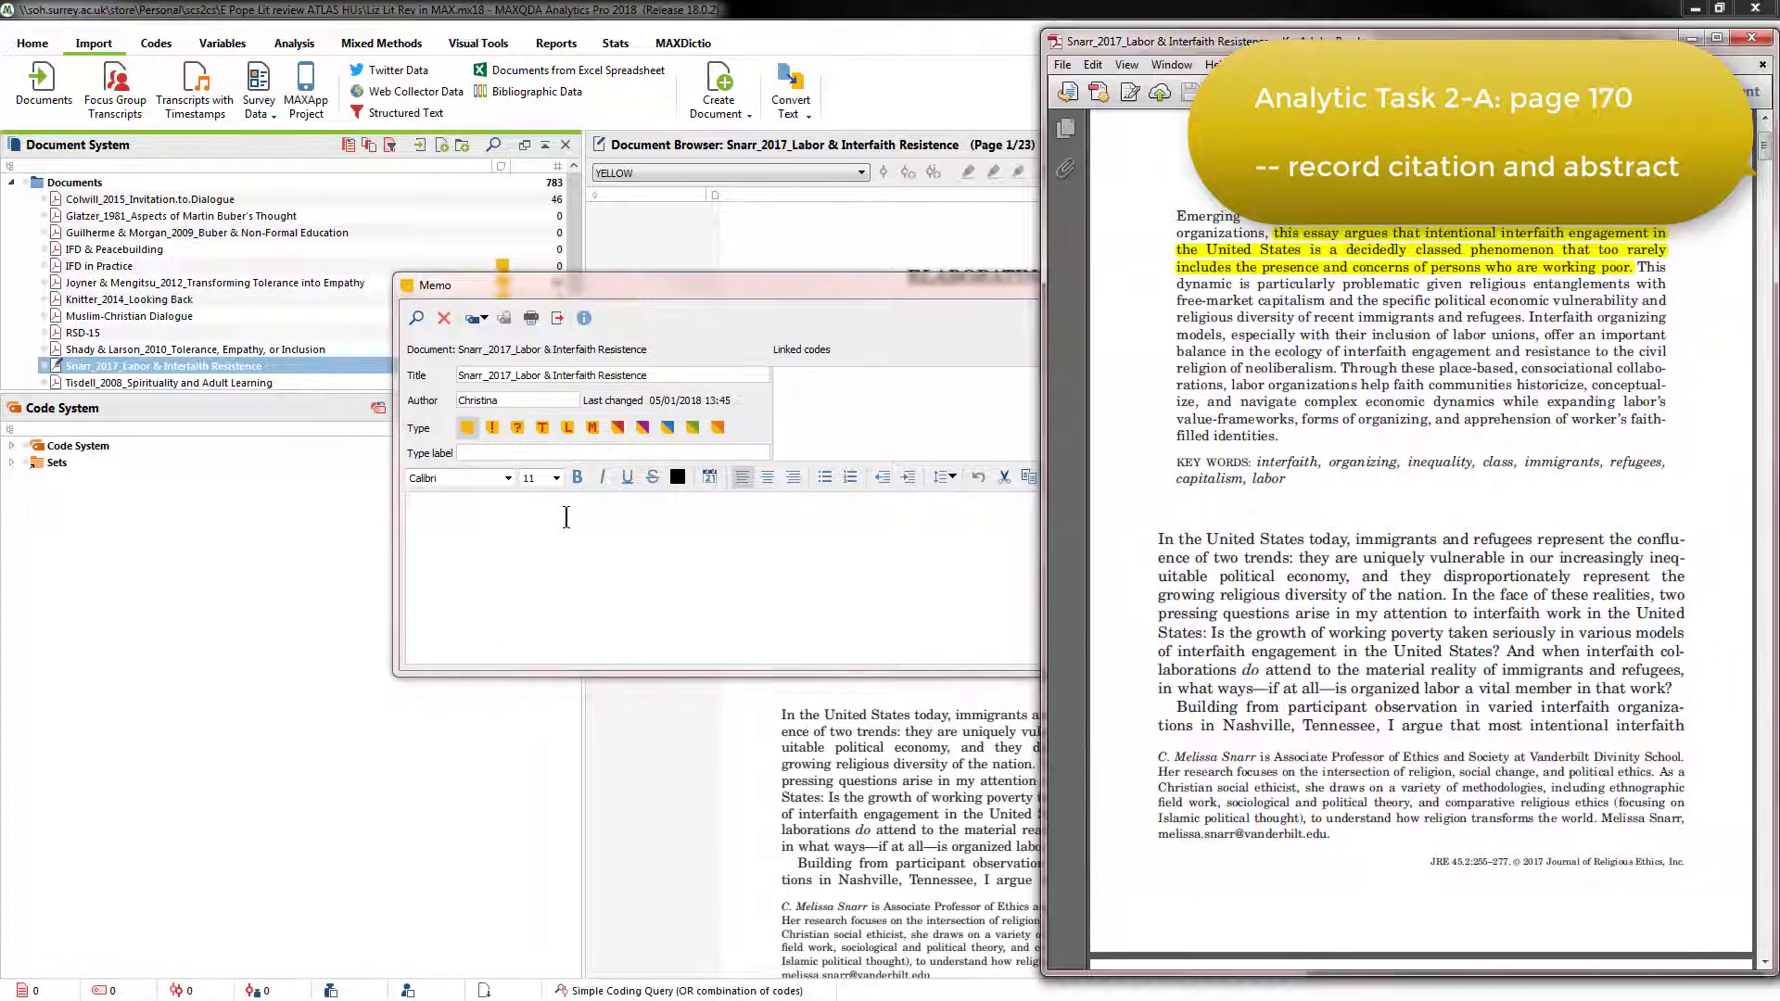
left_click(565, 517)
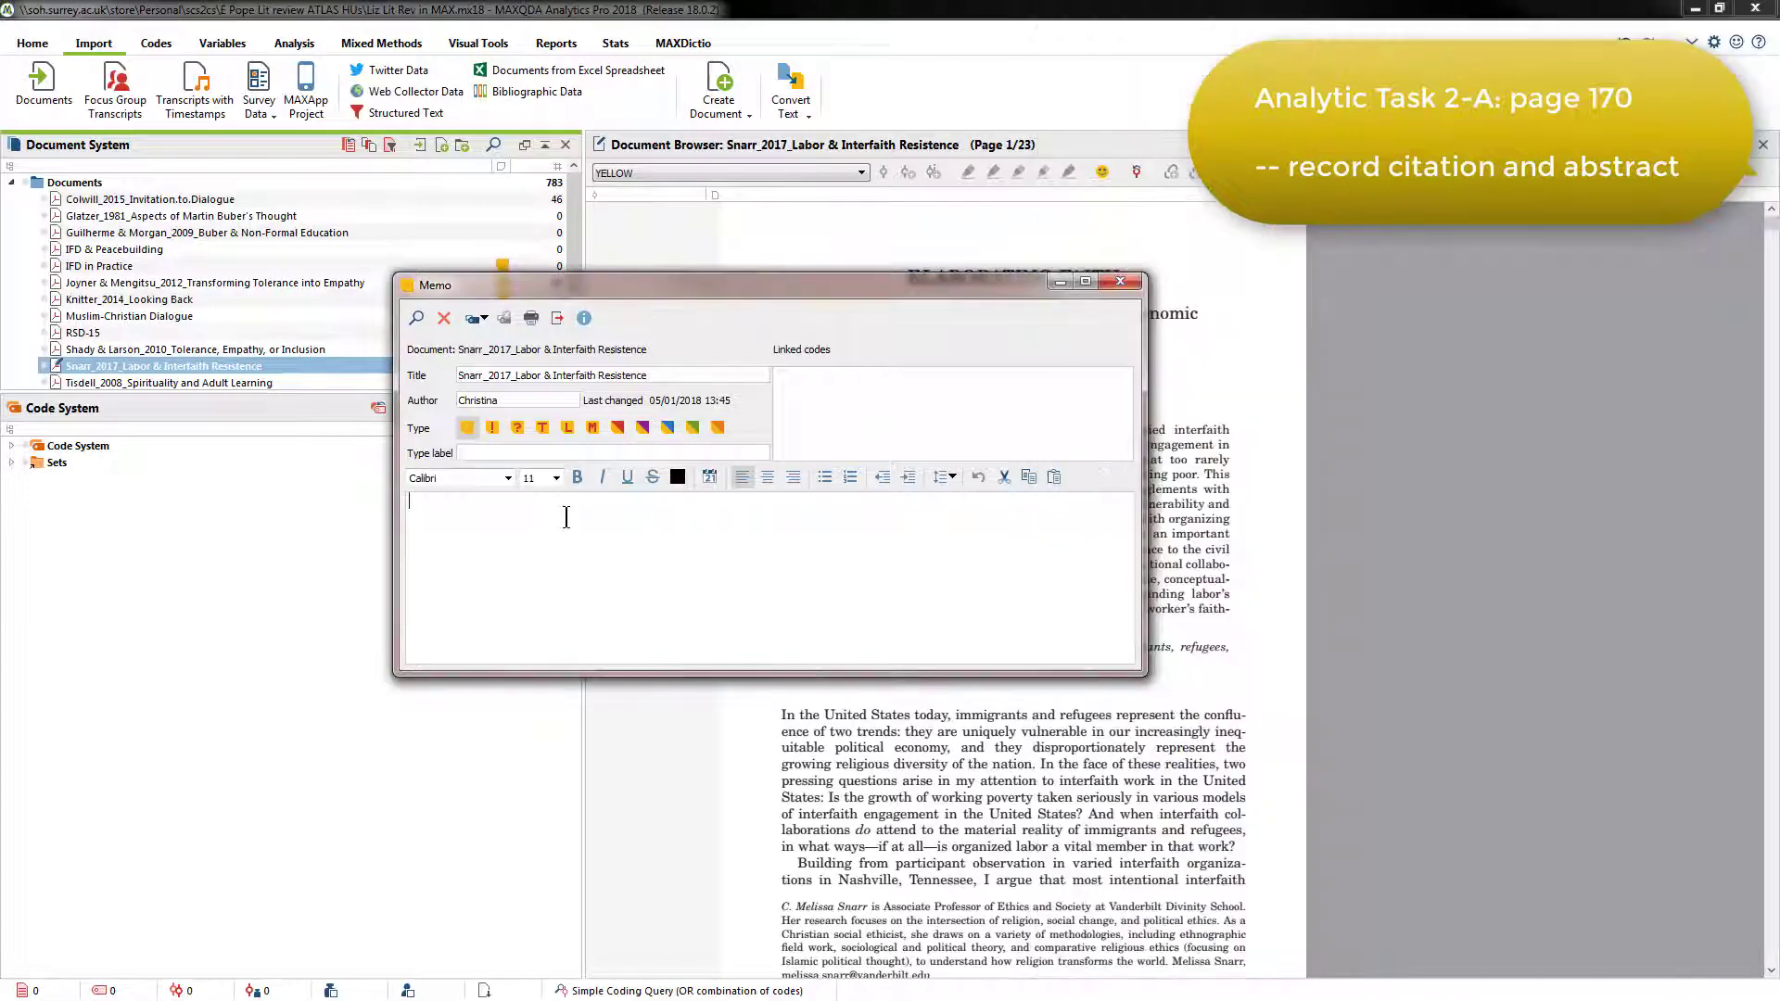
- Paste the article's citation into the memo, followed by the abstract and key words copied from the PDF
right_click(565, 516)
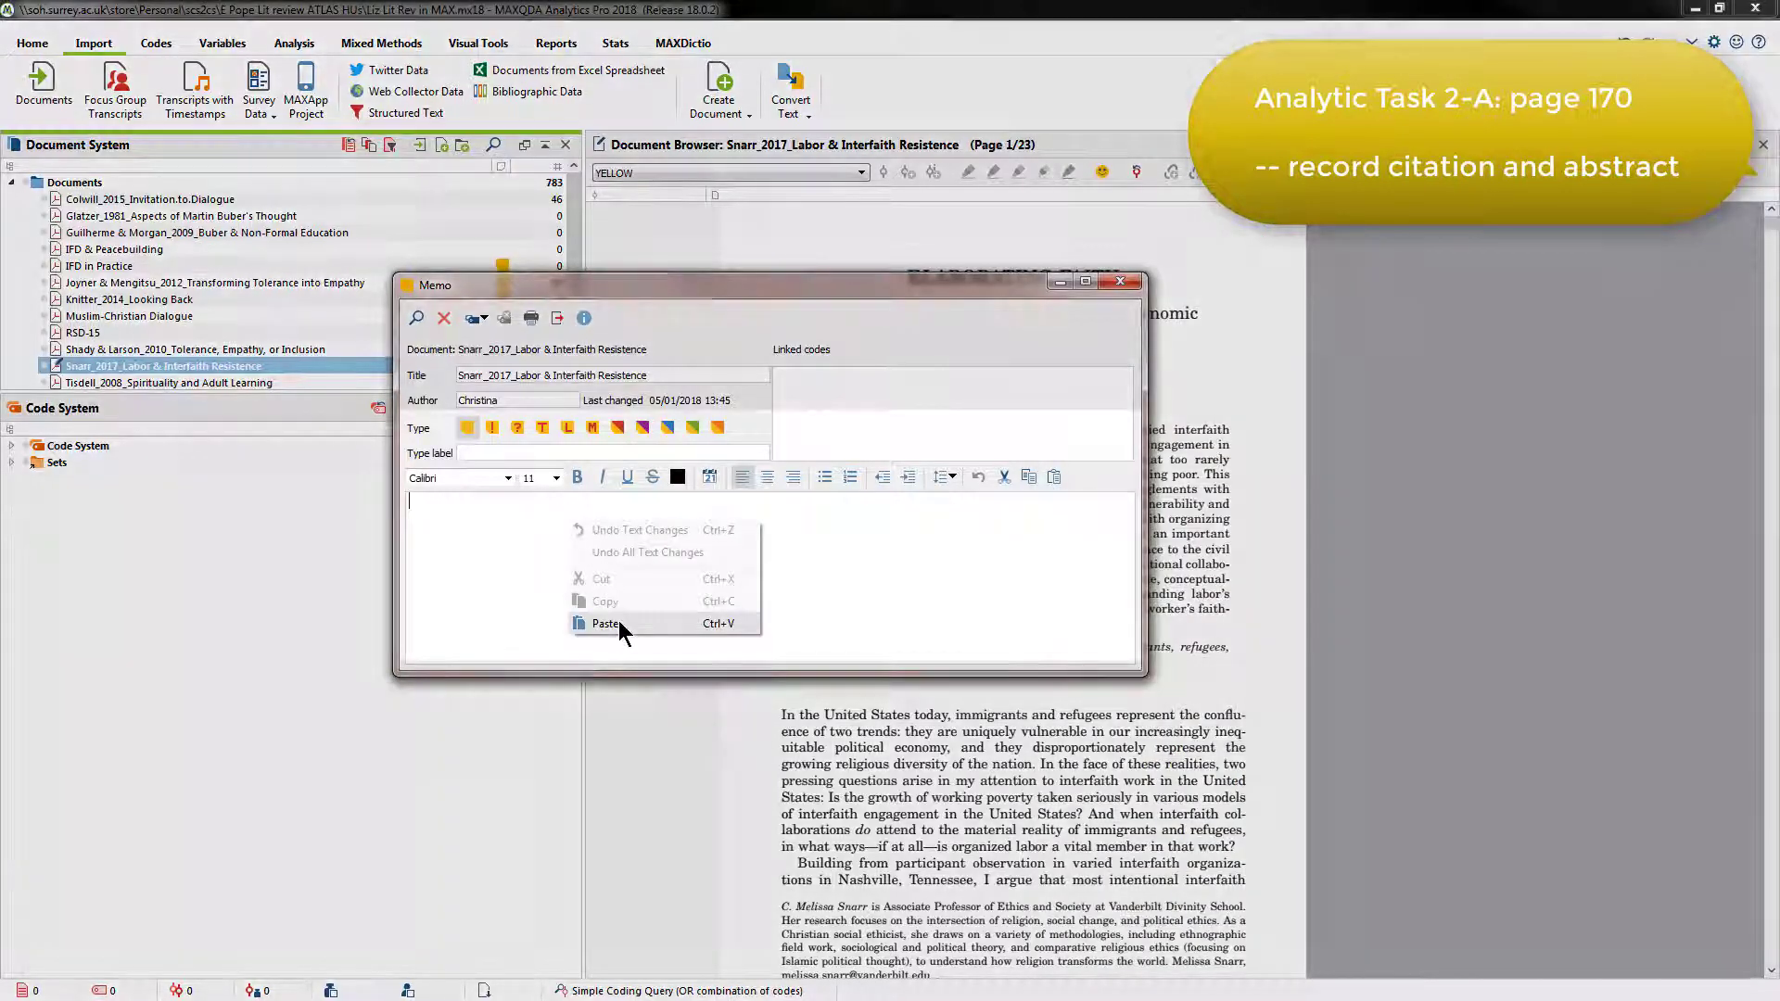
left_click(619, 620)
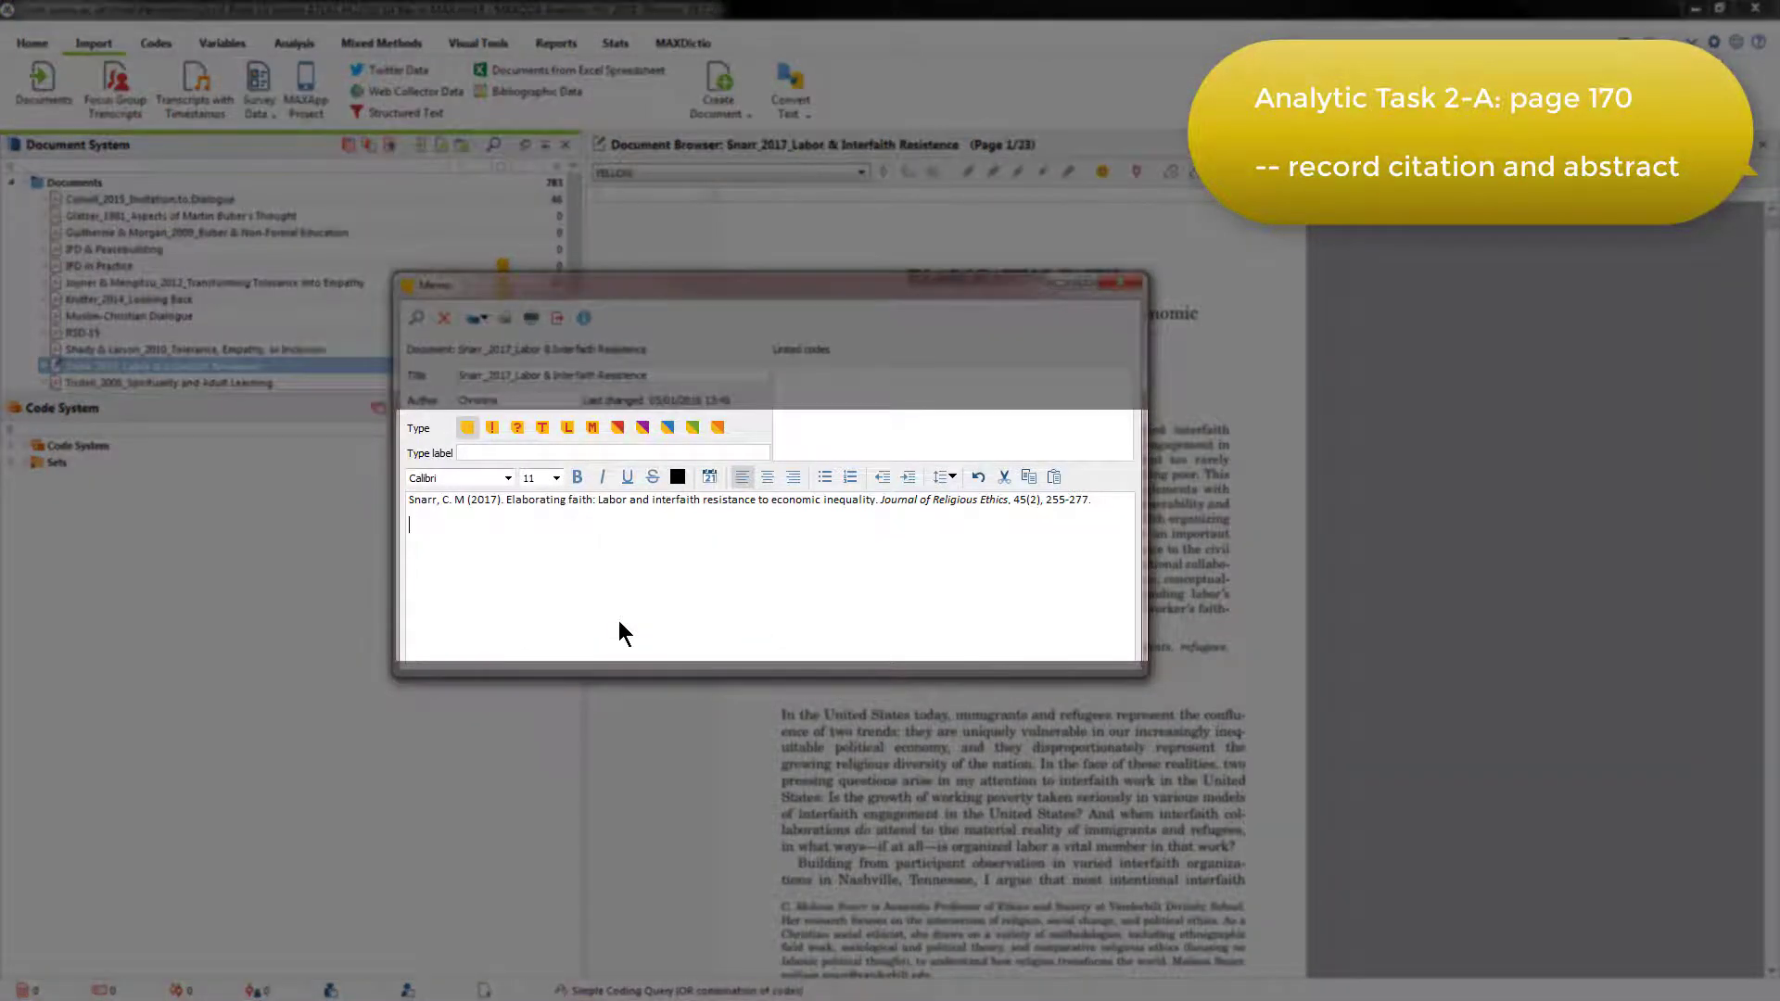
key("alt+Tab")
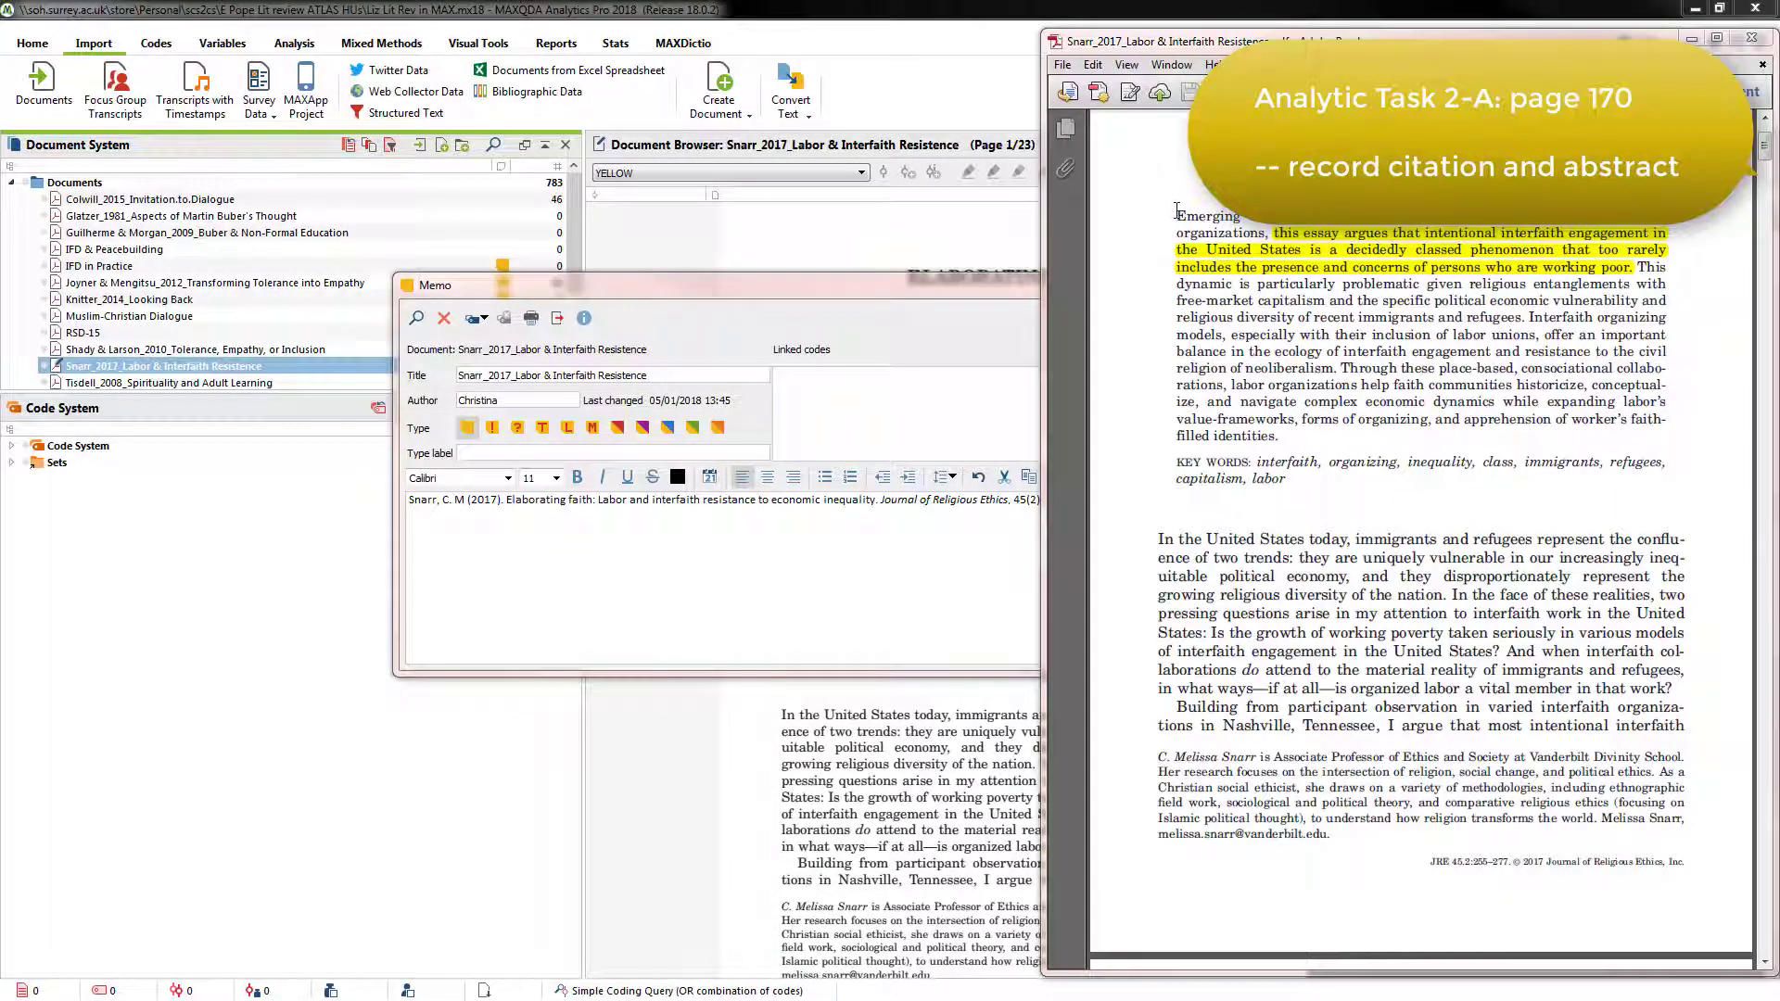
left_click_drag(1177, 211, 1287, 480)
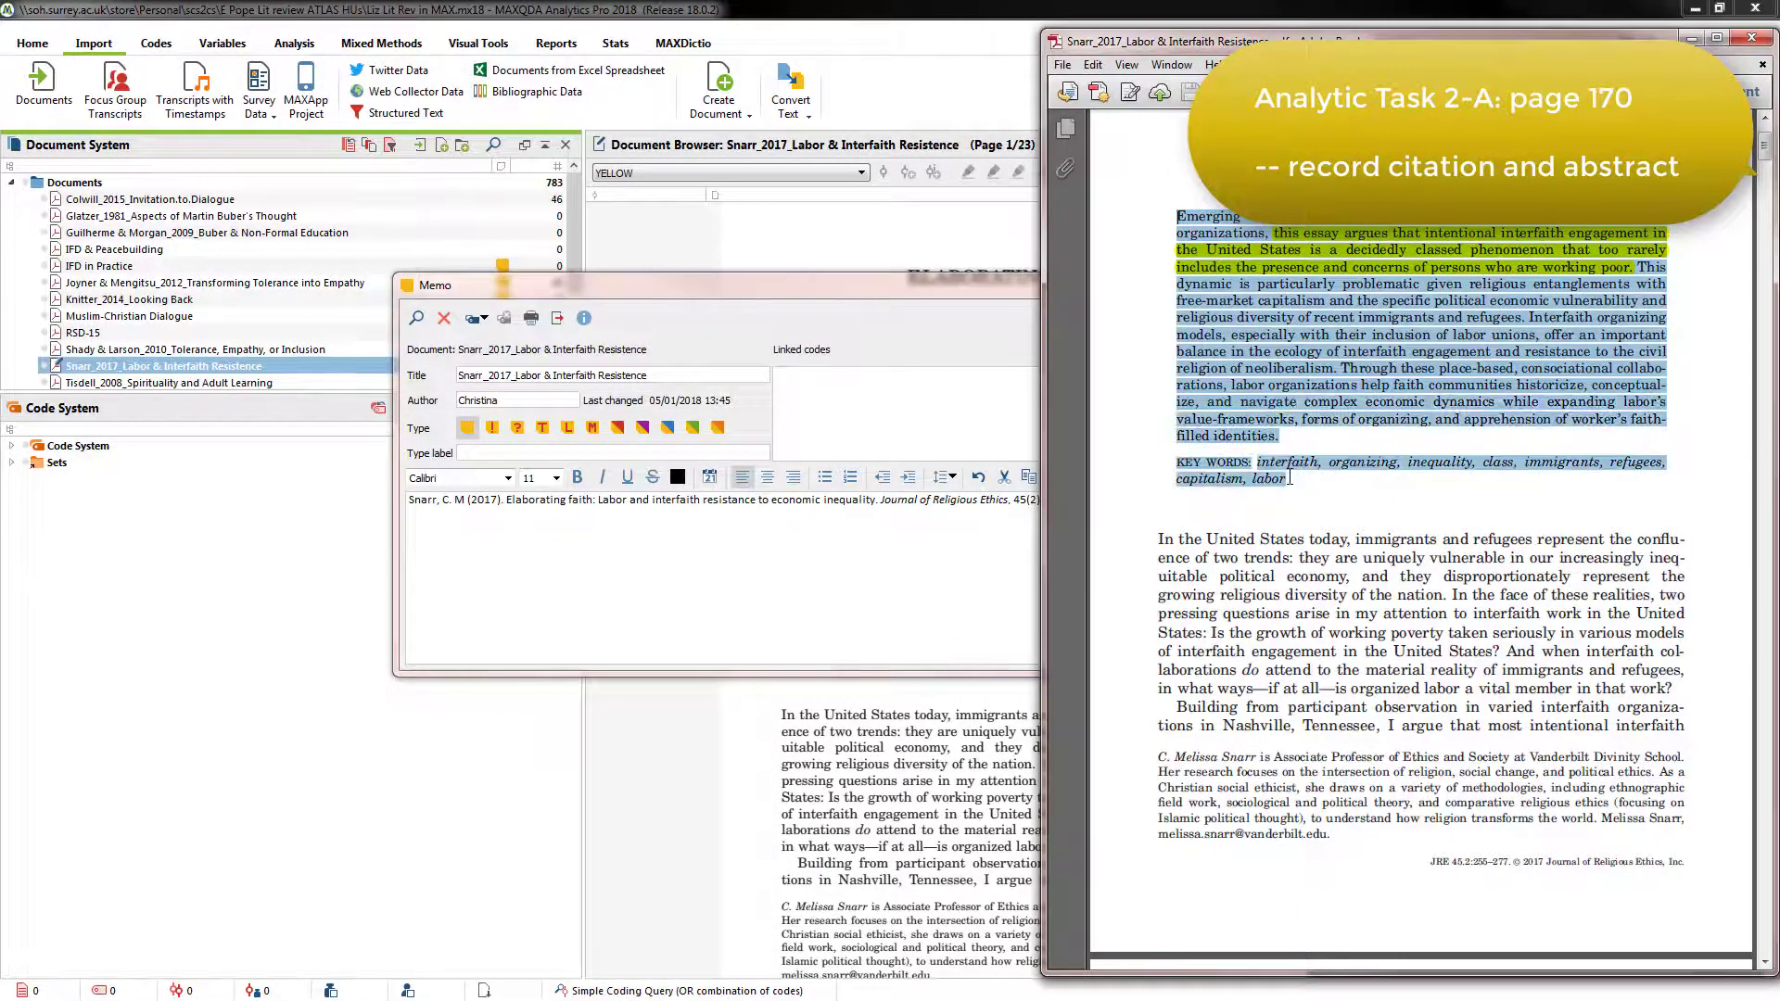
right_click(1276, 326)
left_click(1285, 336)
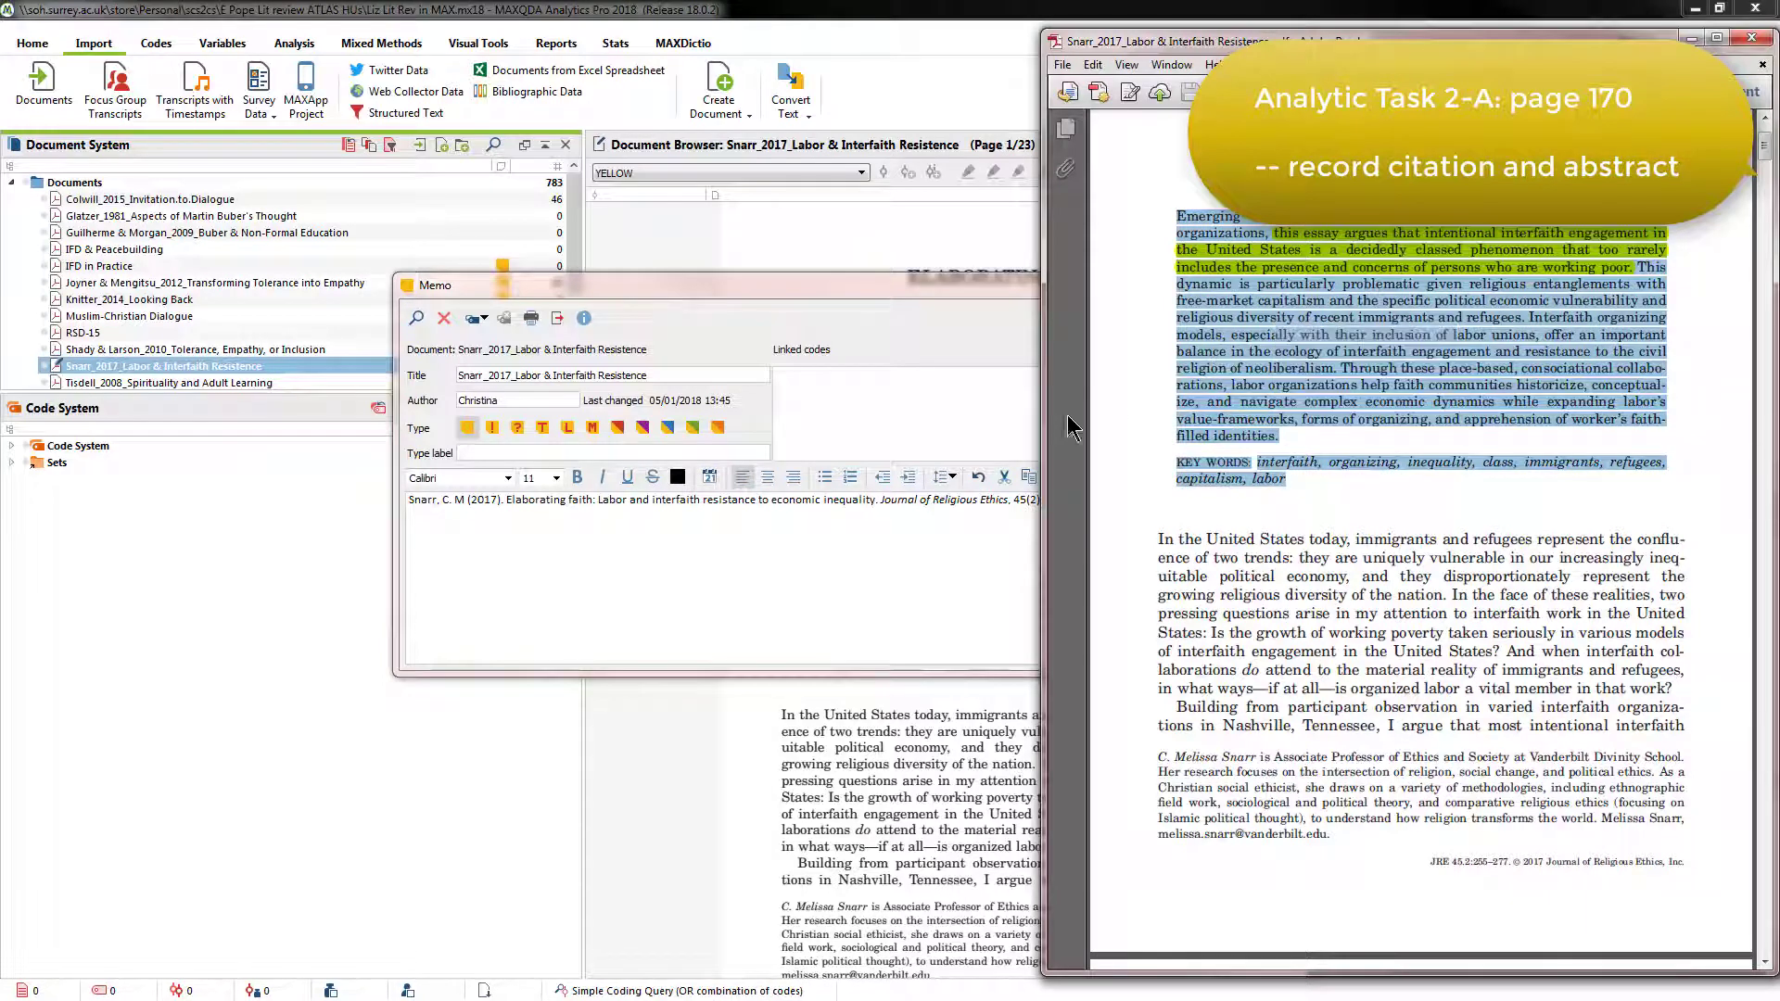
left_click(760, 543)
key("ctrl+v")
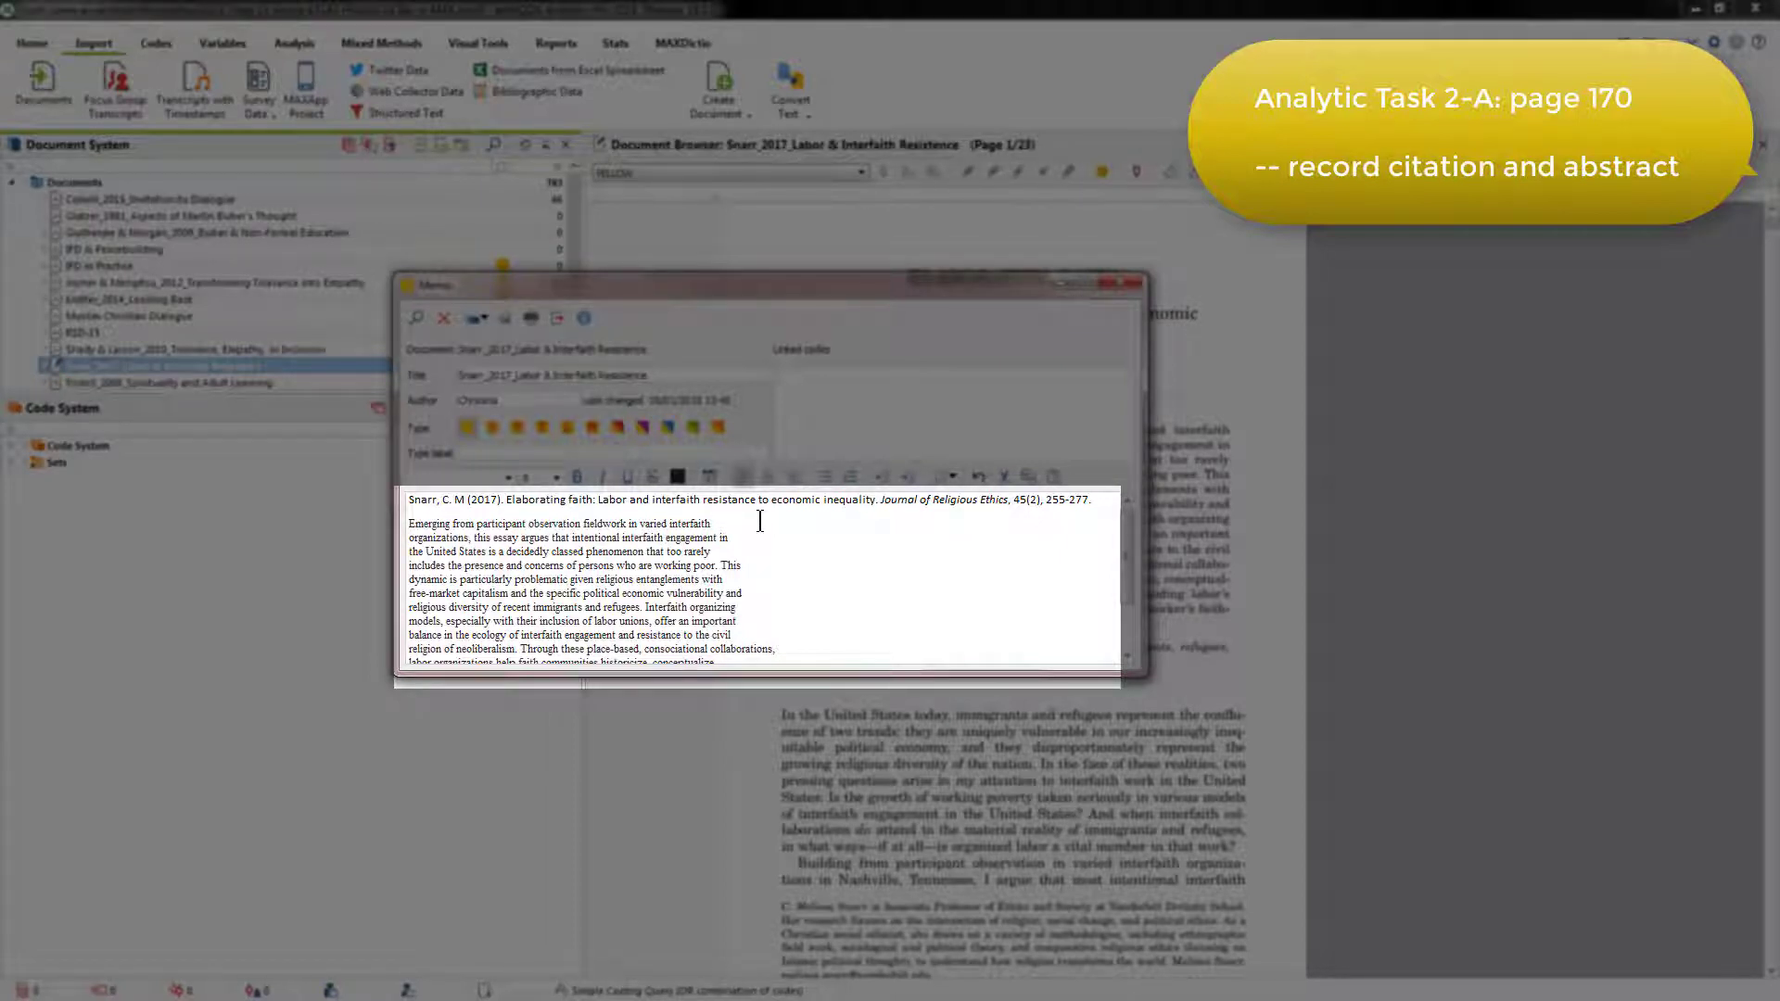
- Join the abstract's broken lines into one paragraph, leaving KEY WORDS on its own line
key("Delete")
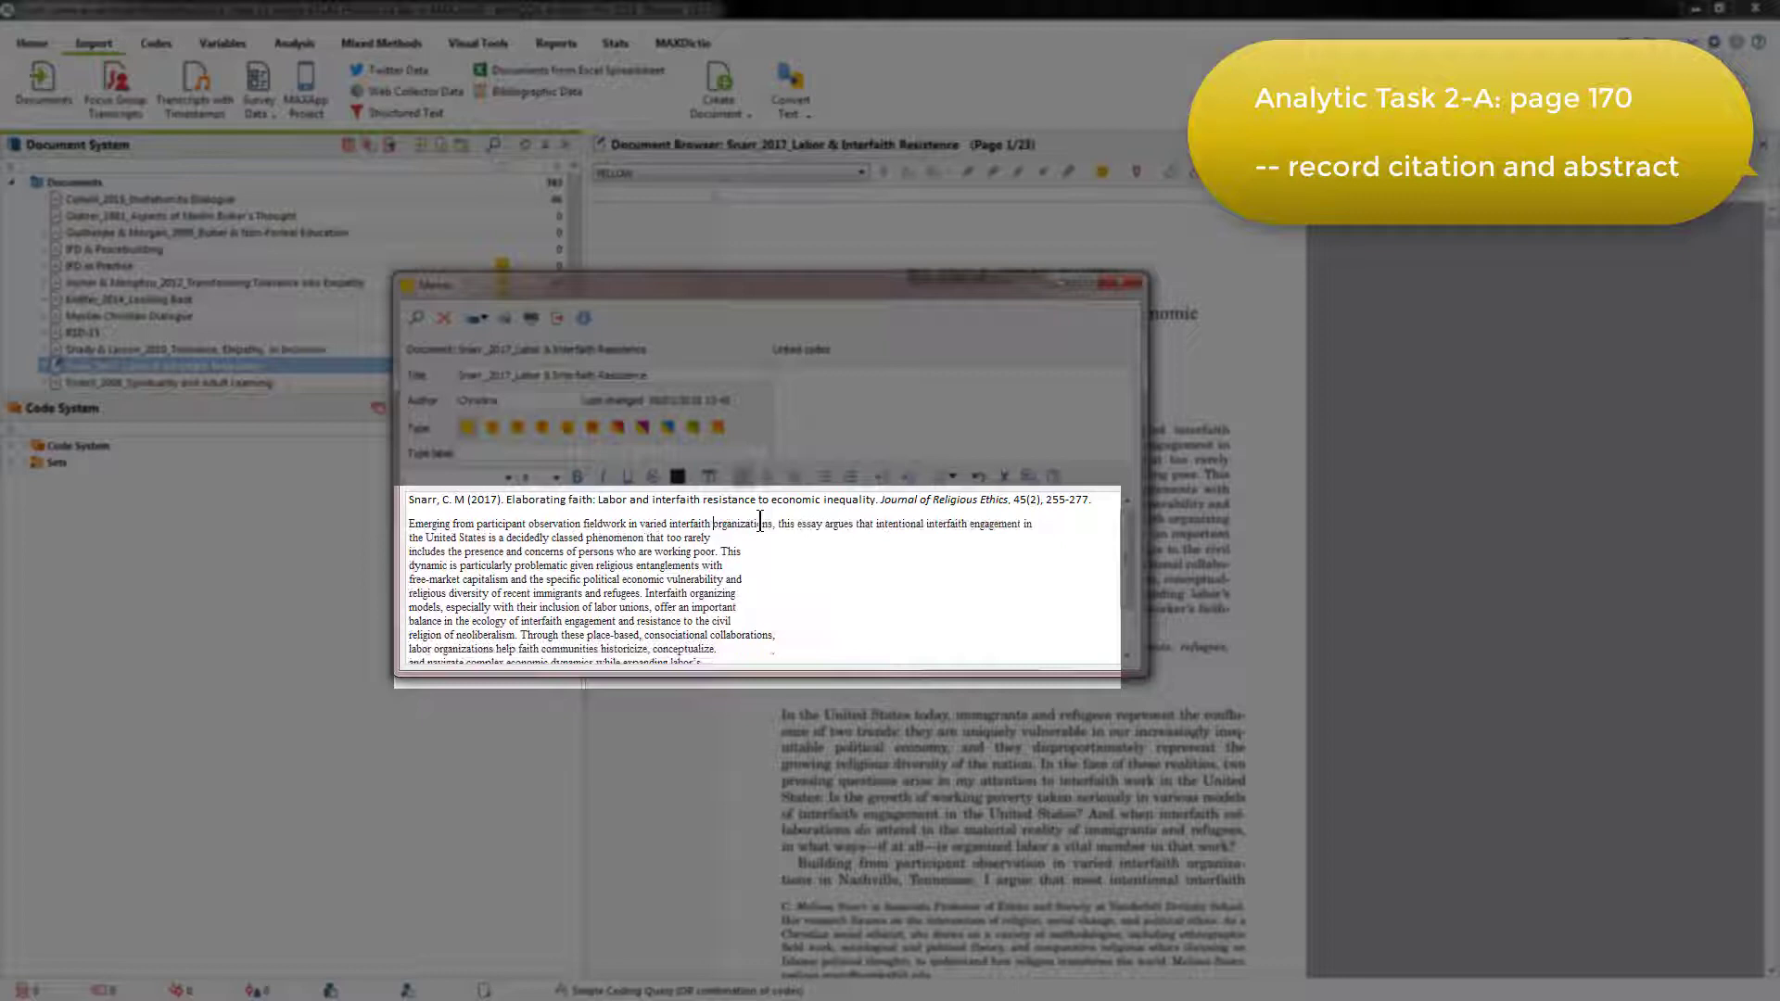
key("Down")
key("Delete")
key("Delete")
key("Down")
key("Delete")
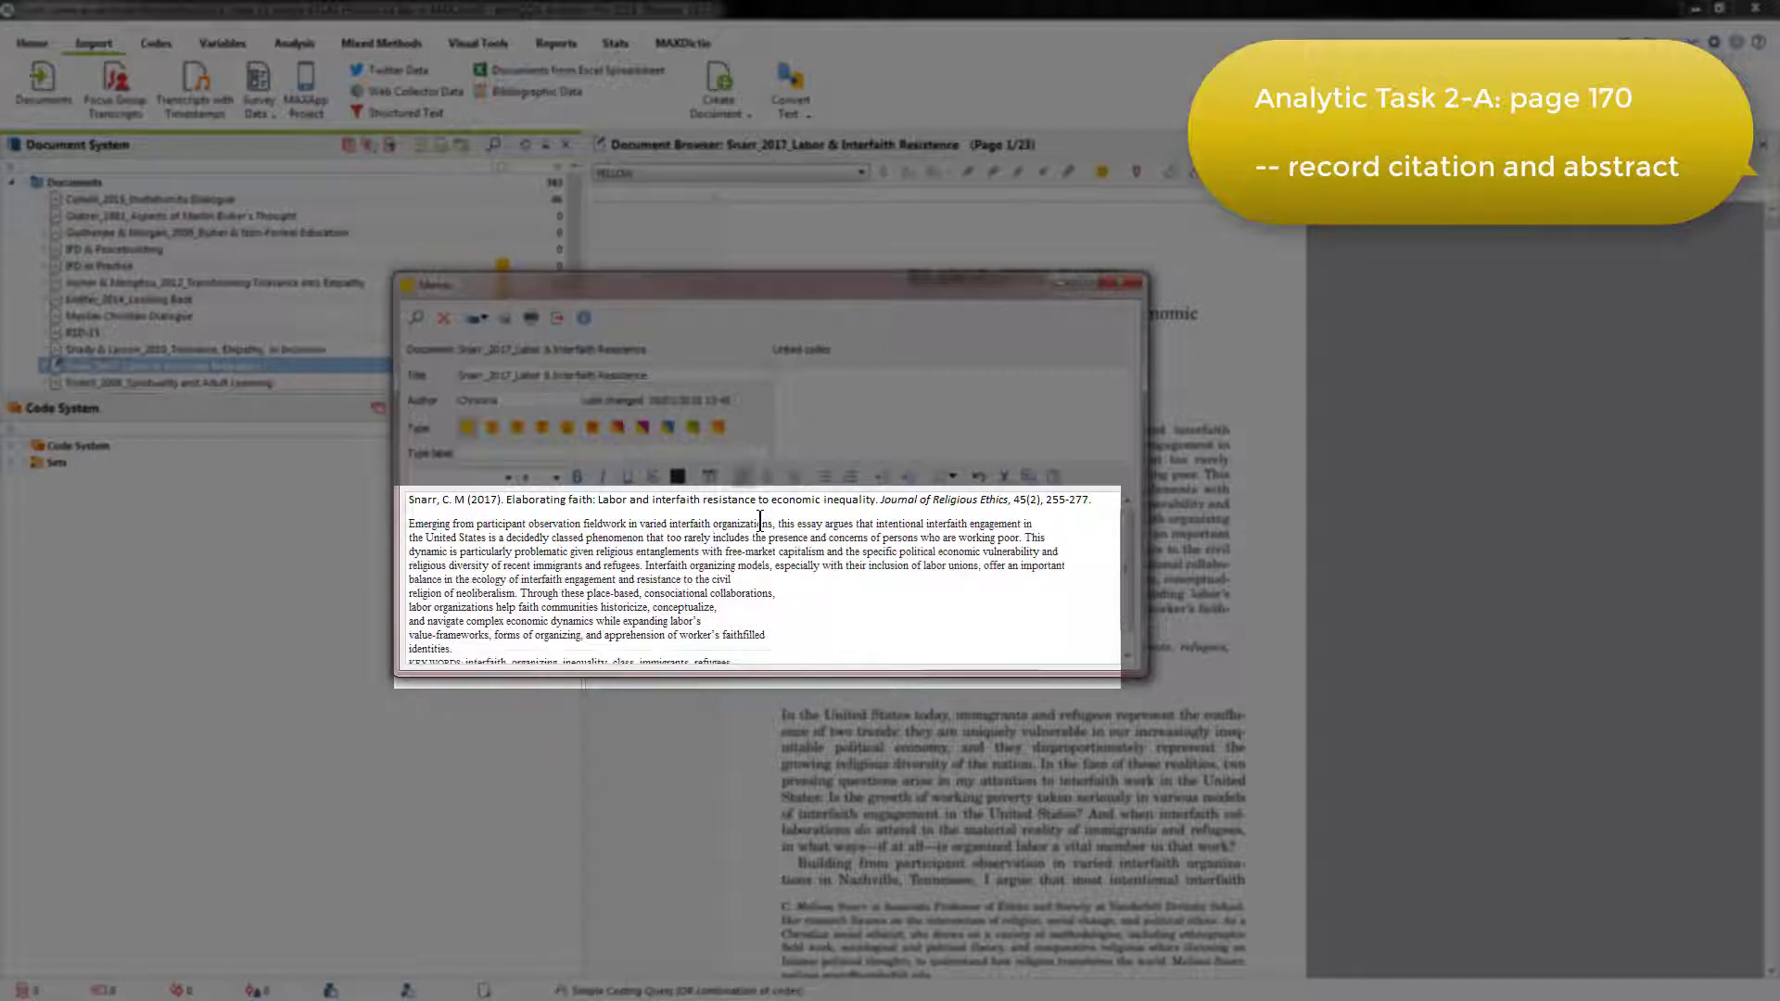
key("Down")
key("Delete")
key("Down")
key("Delete")
key("Down")
key("End")
key("Delete")
key("End")
key("Return")
key("End")
key("Delete")
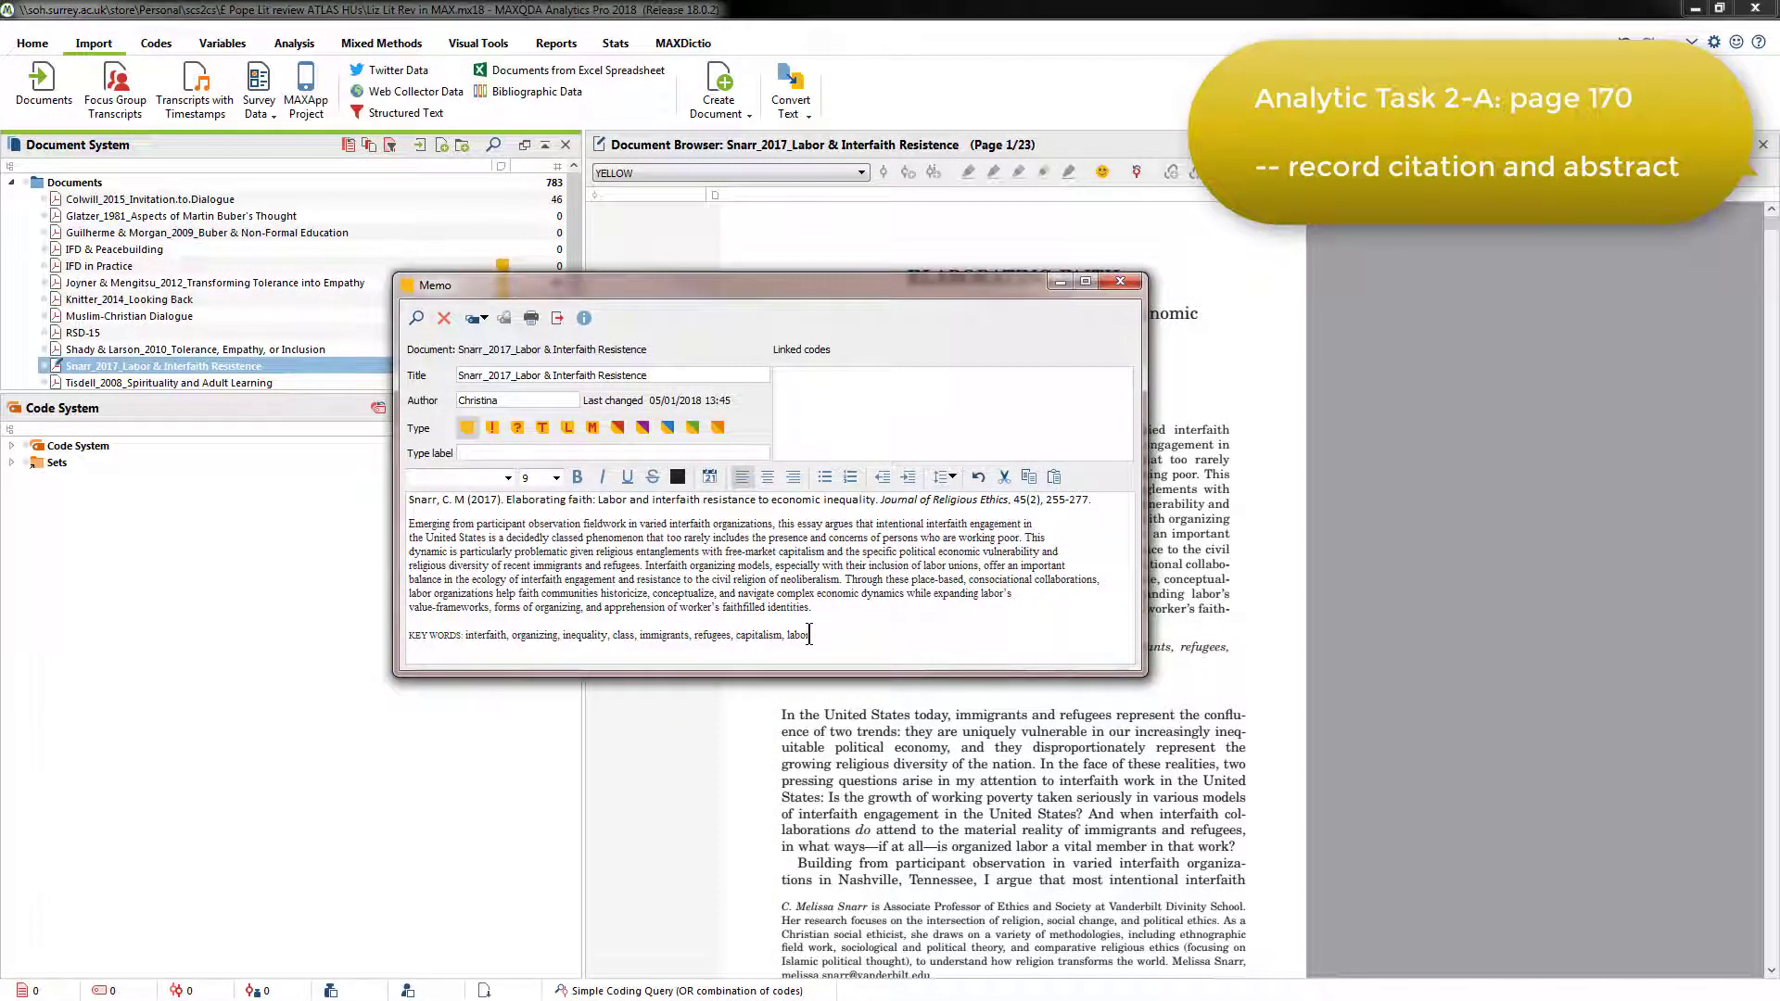
- Close the memo, reopen it from the document's memo icon to check its contents, and close it again
left_click(1126, 282)
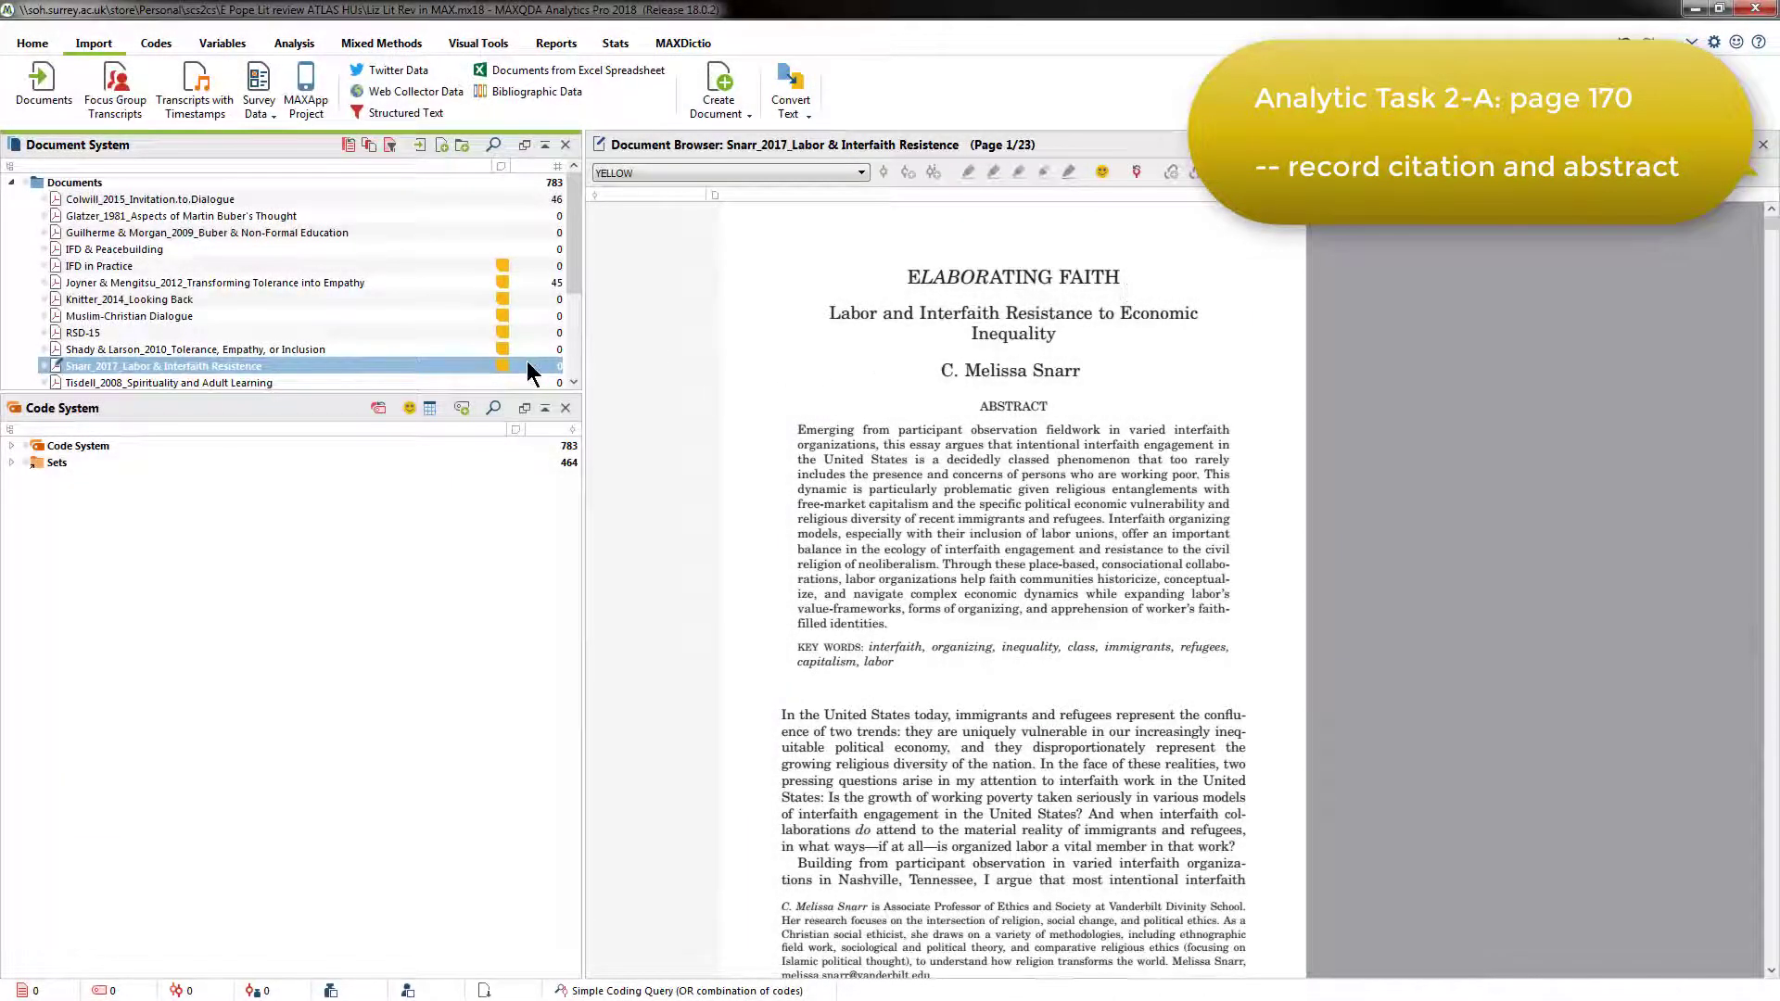
mouse_move(499, 365)
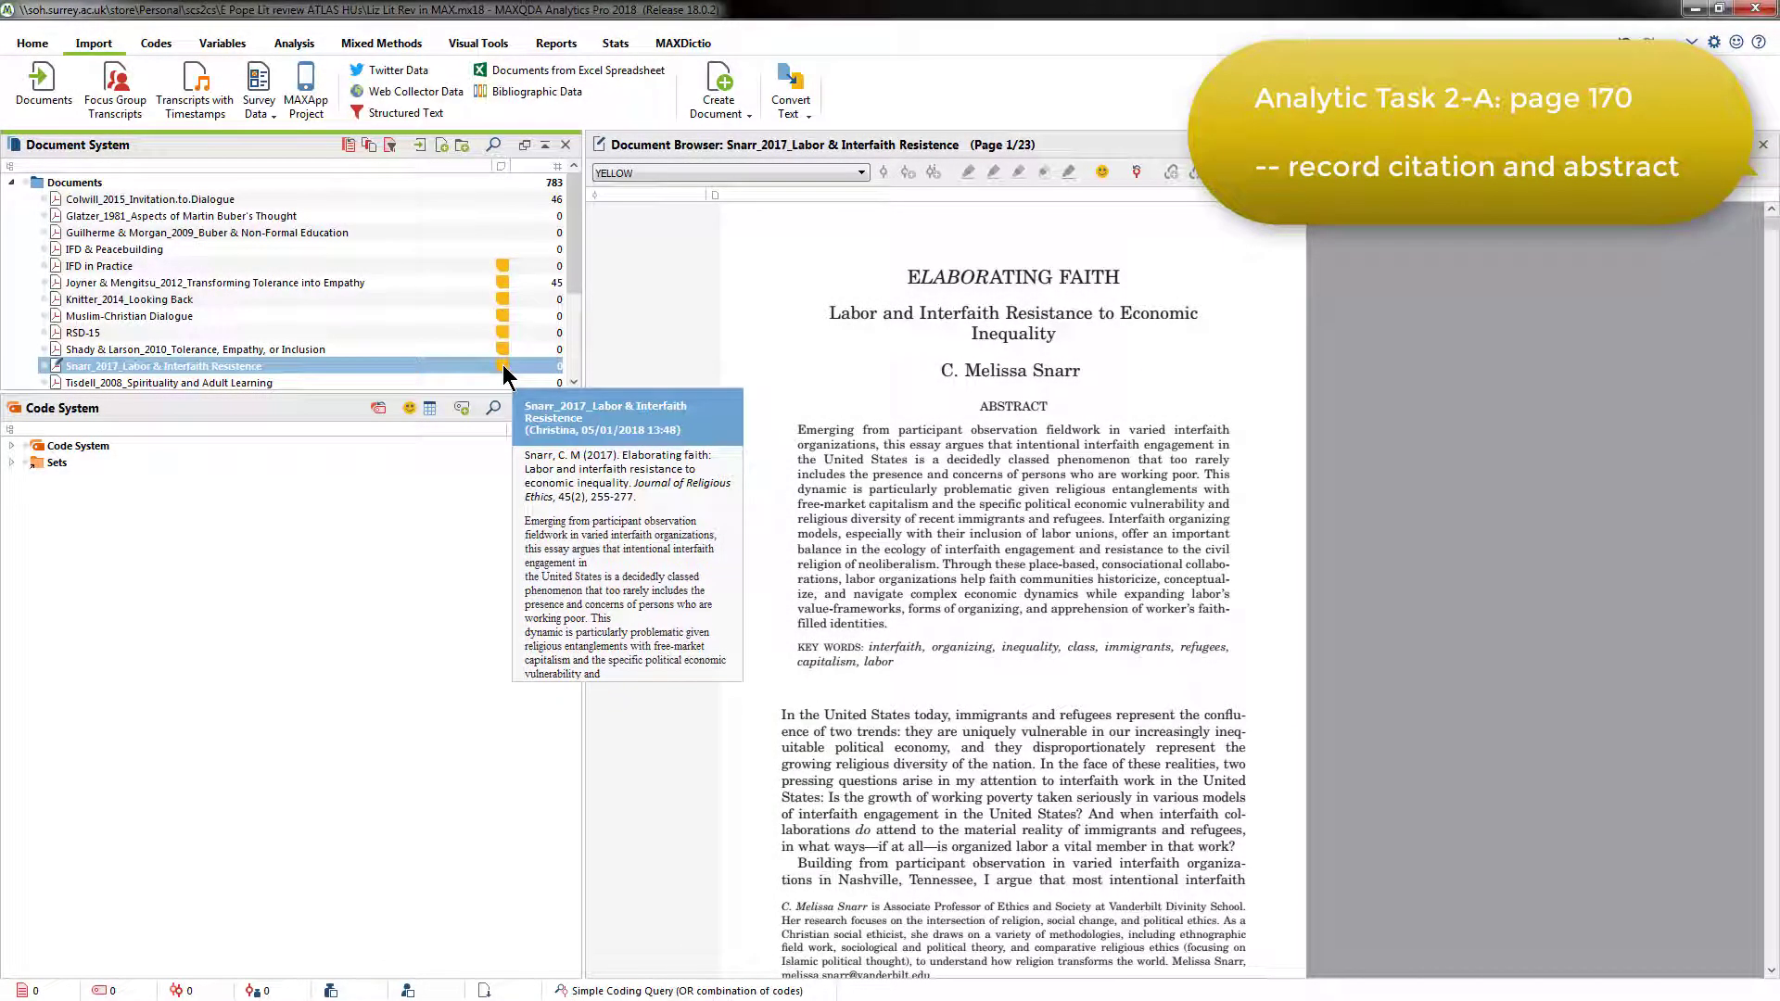
double_click(502, 367)
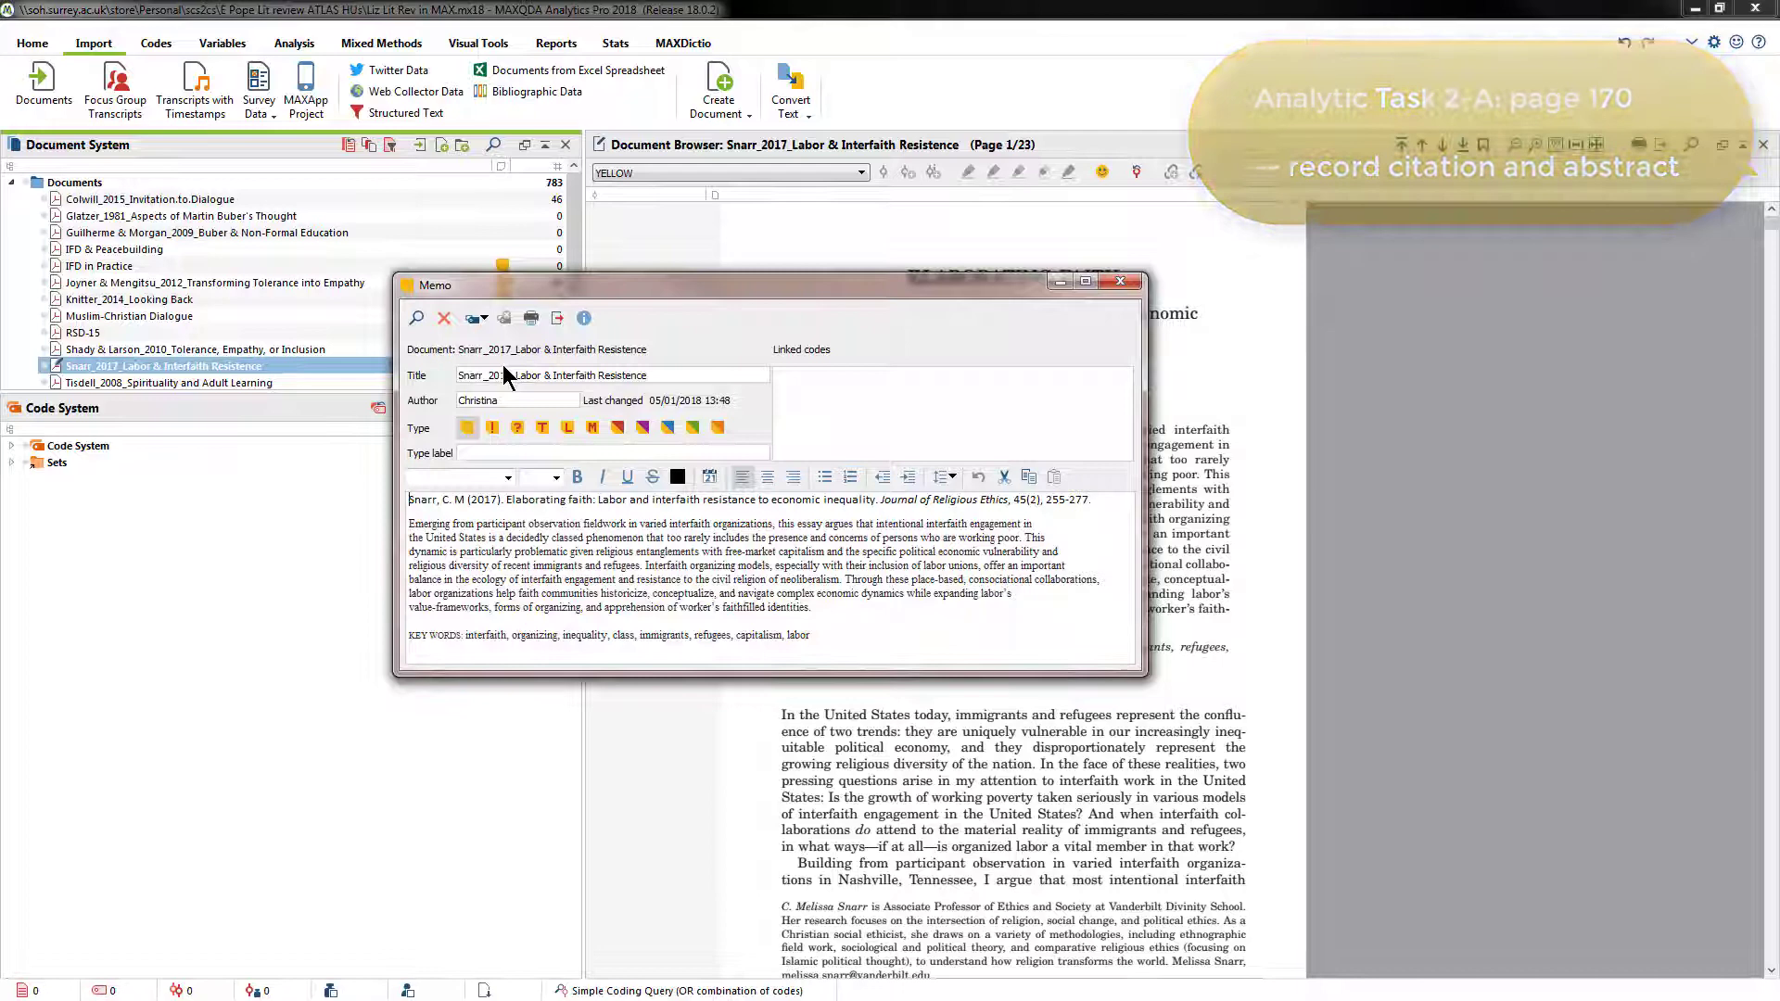
left_click(1122, 281)
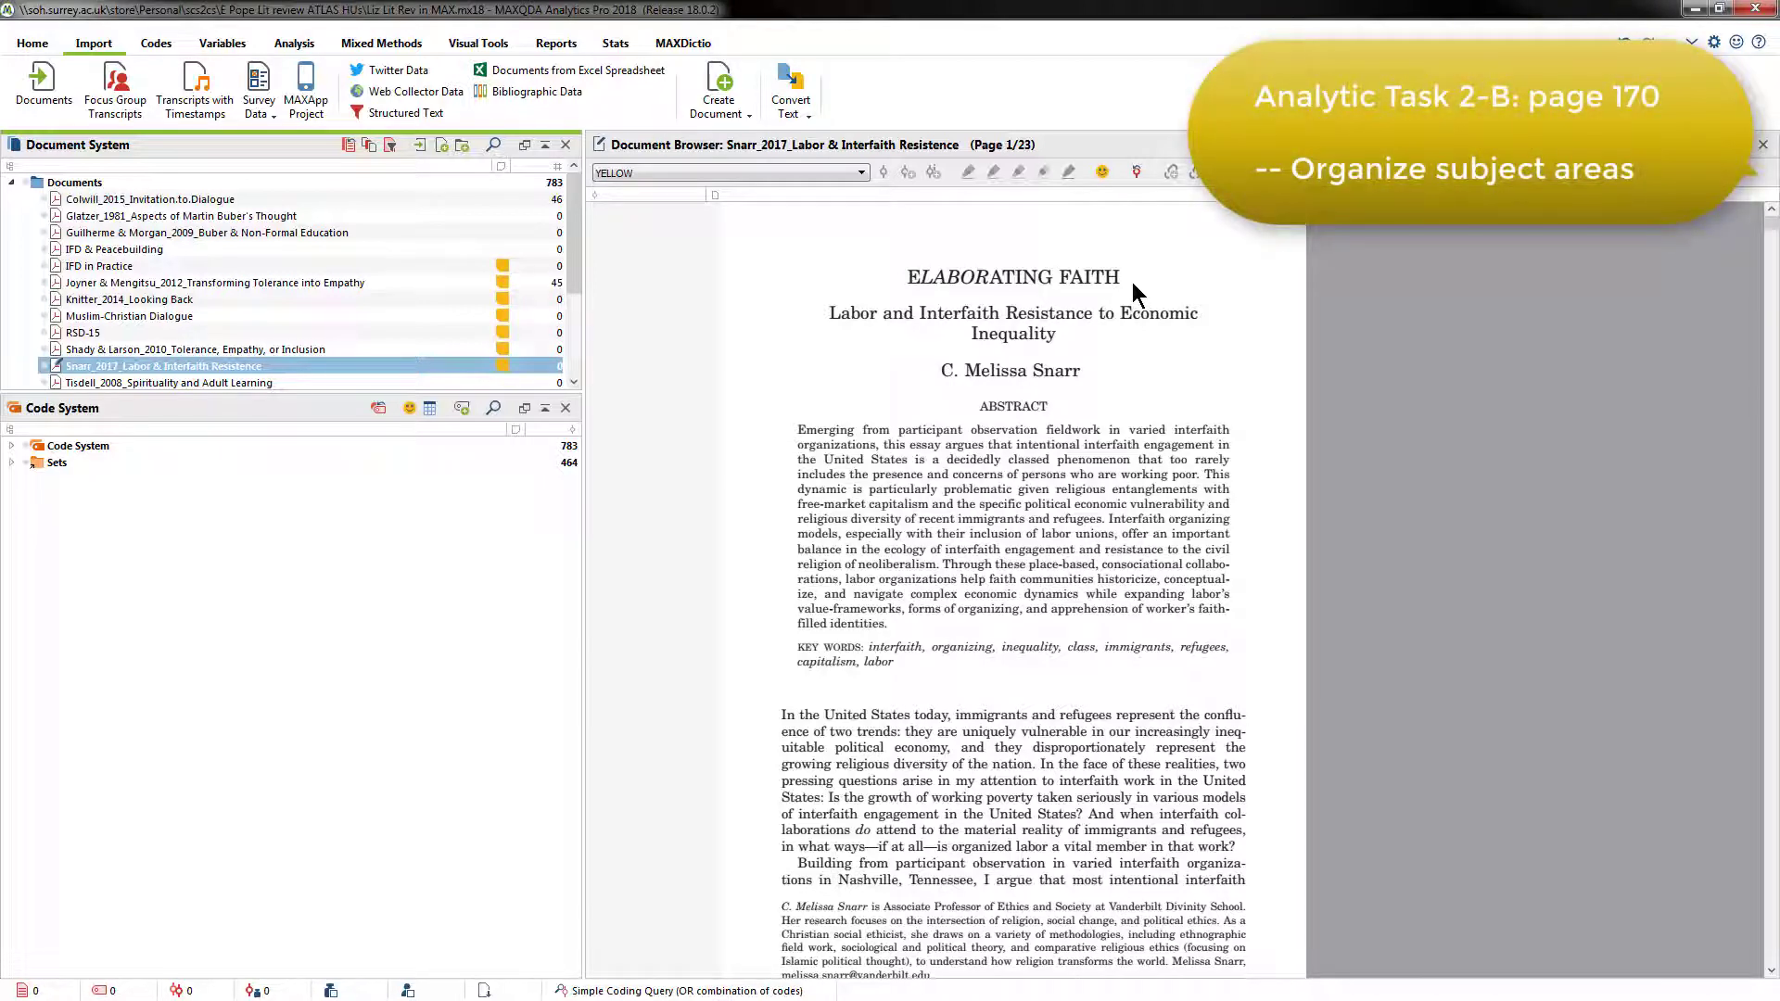
- Move Snarr_2017 into the 'Empirical studies on Interfaith Dialogue' group and expand the Code System
right_click(96, 192)
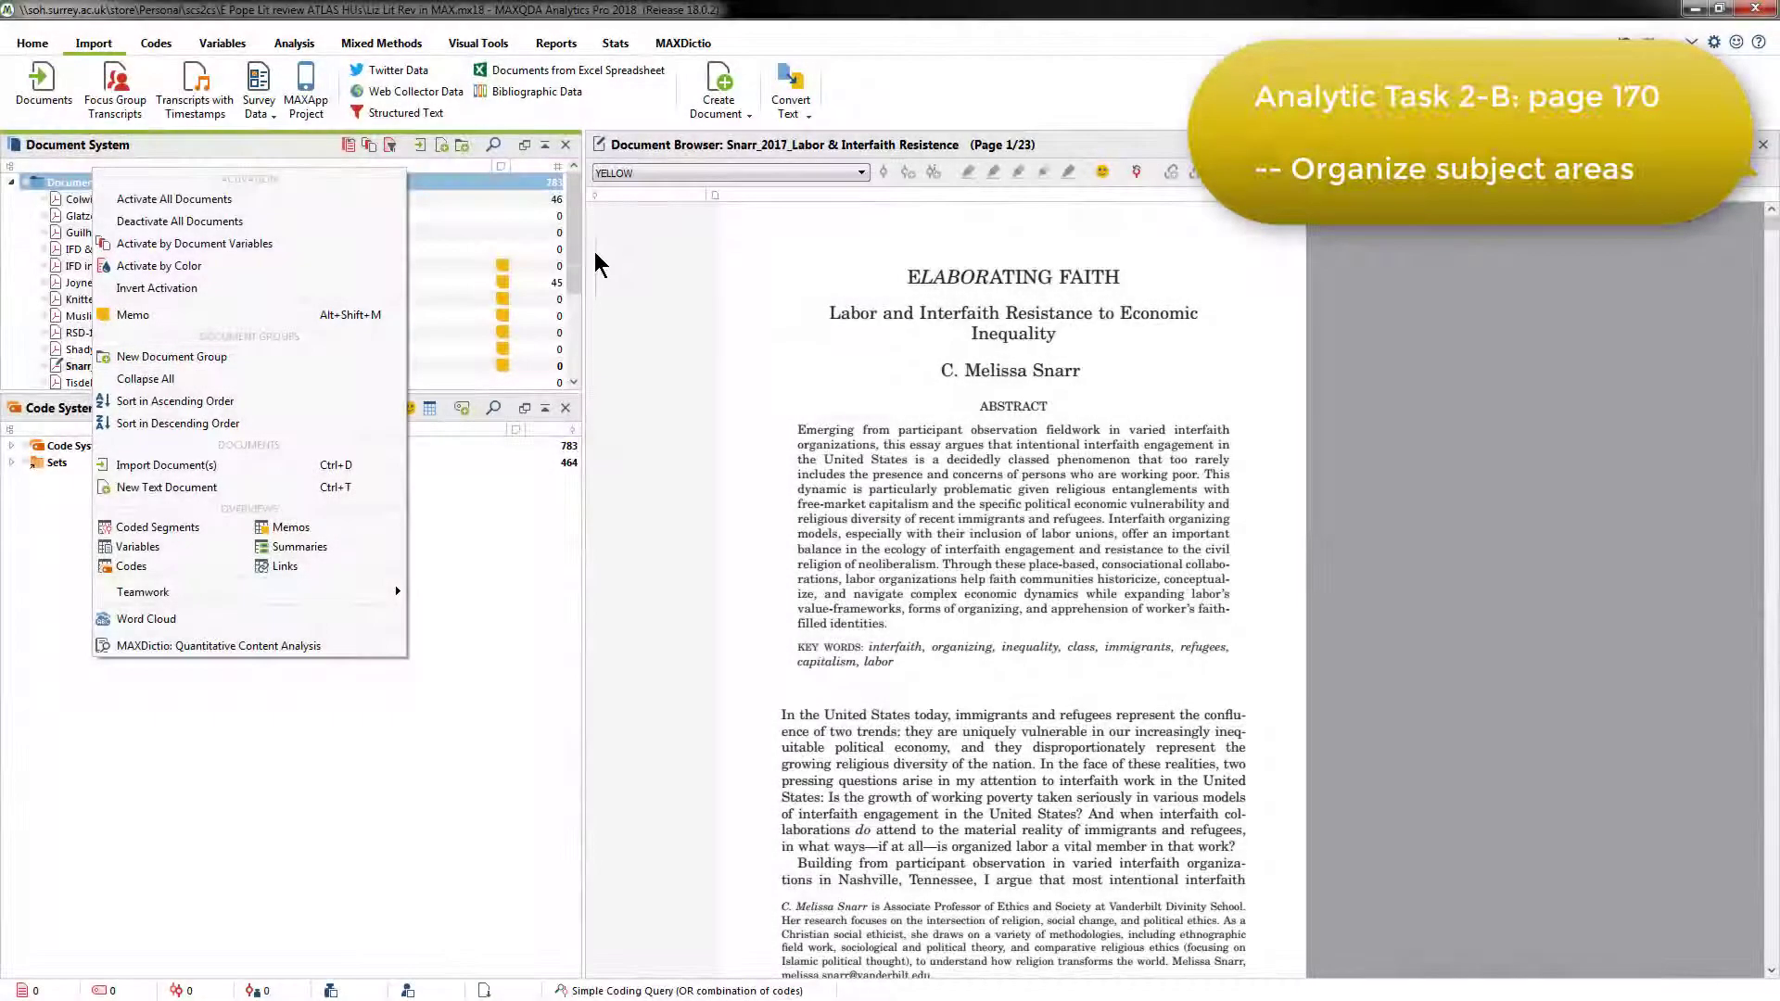
left_click(578, 247)
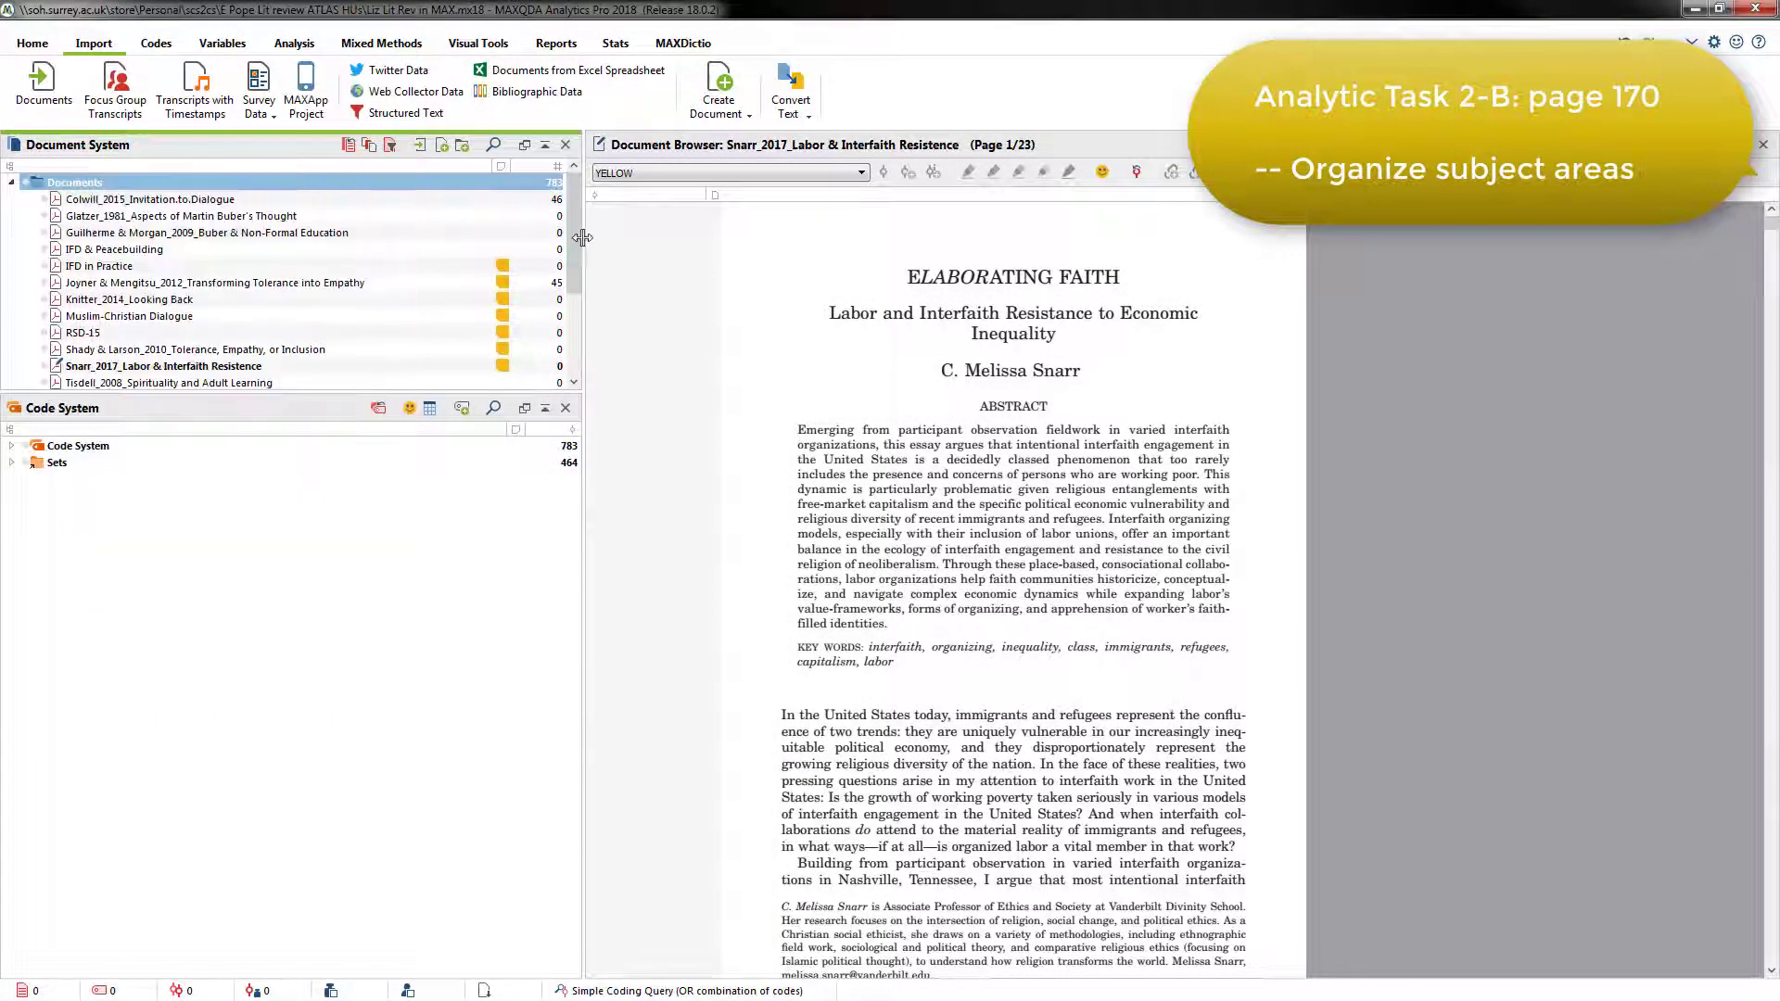
left_click_drag(576, 217, 584, 297)
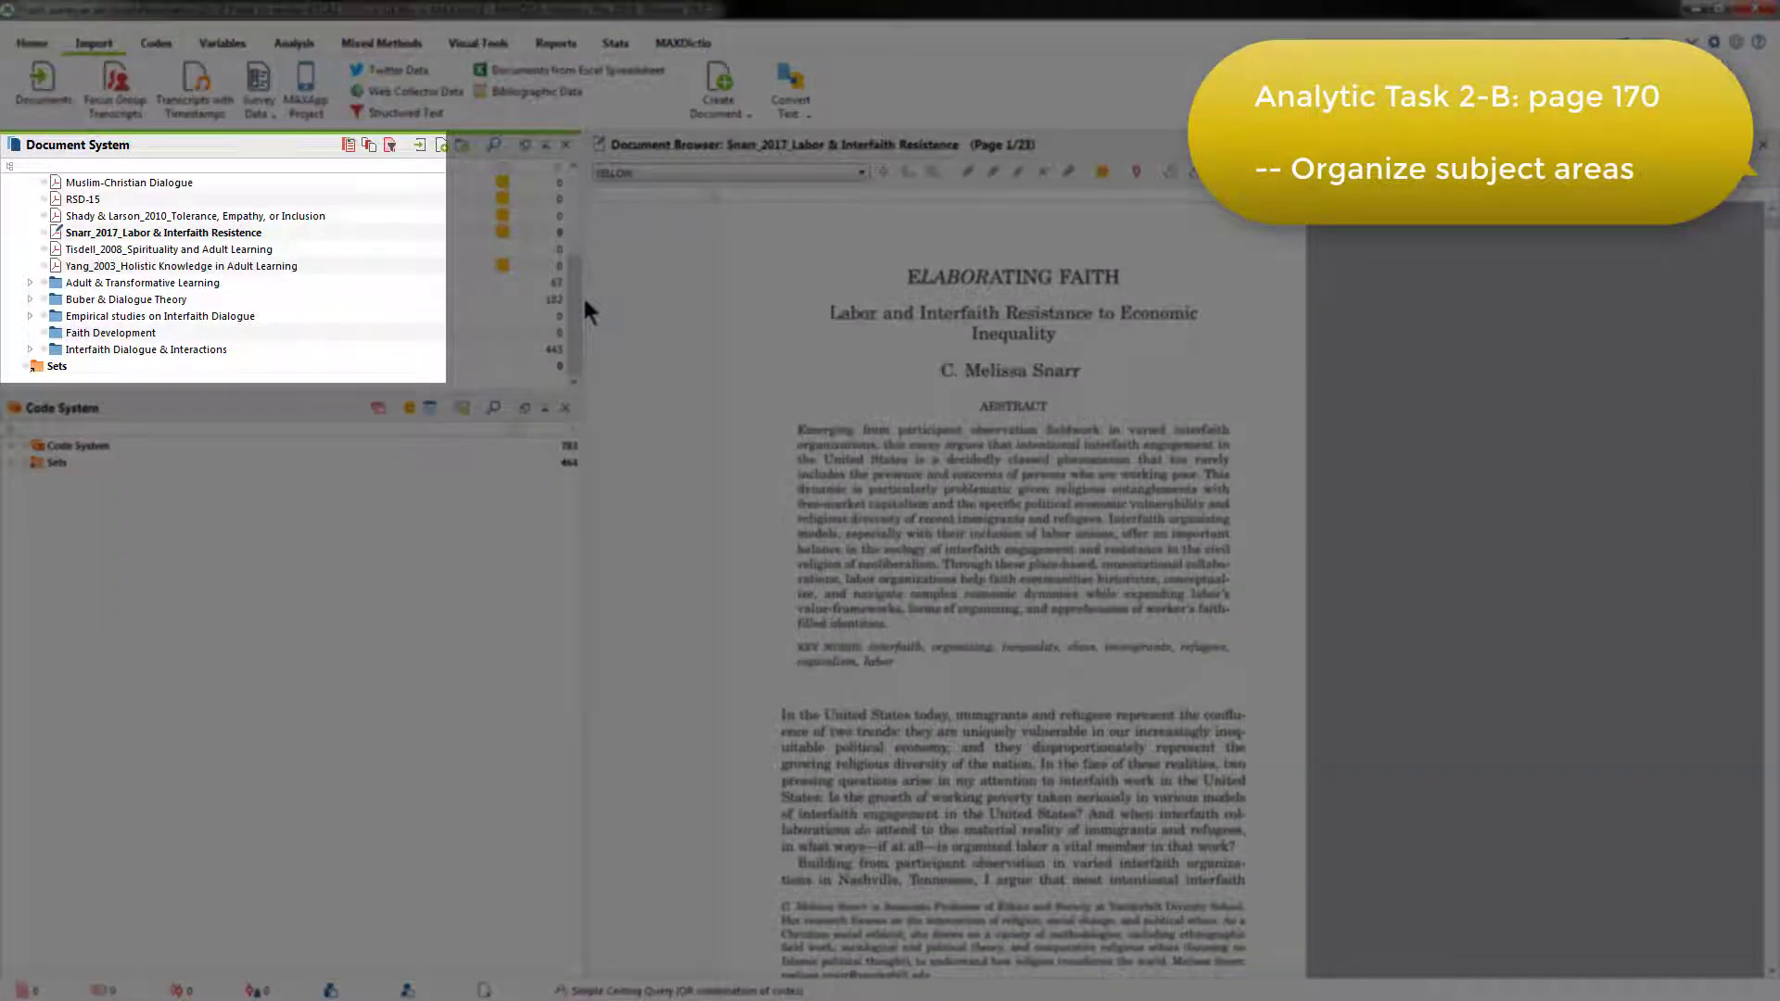
left_click(238, 229)
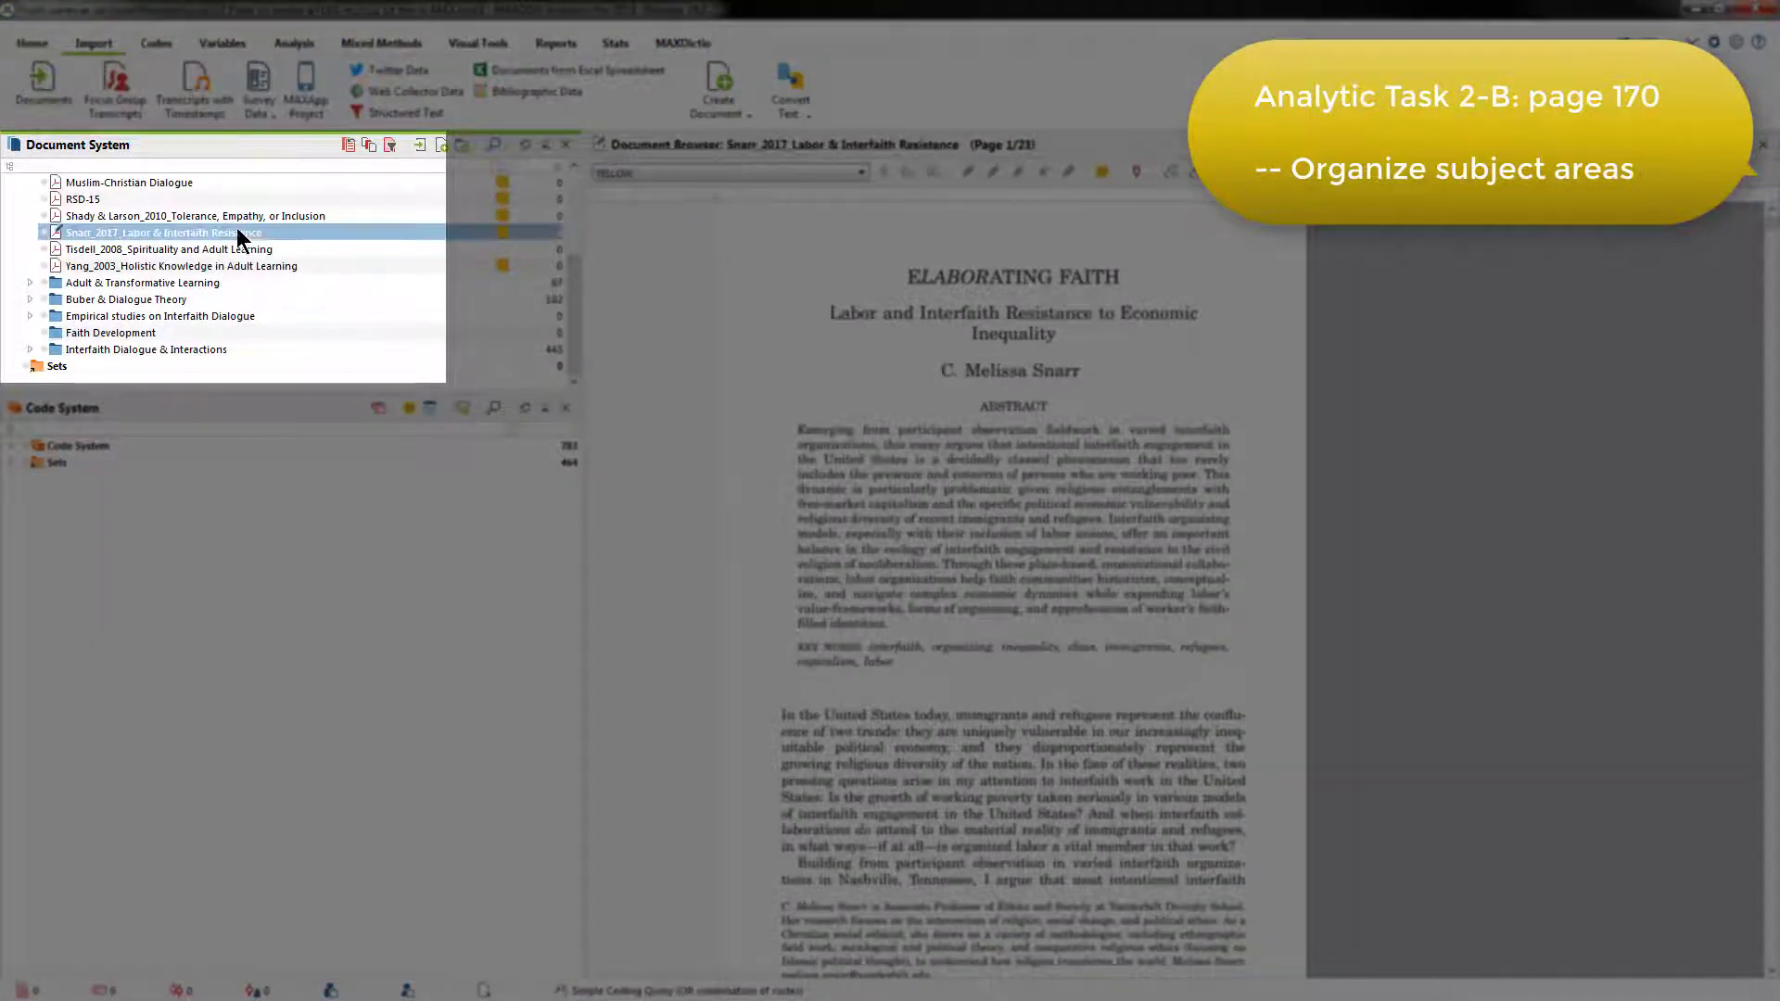
left_click_drag(246, 232, 247, 320)
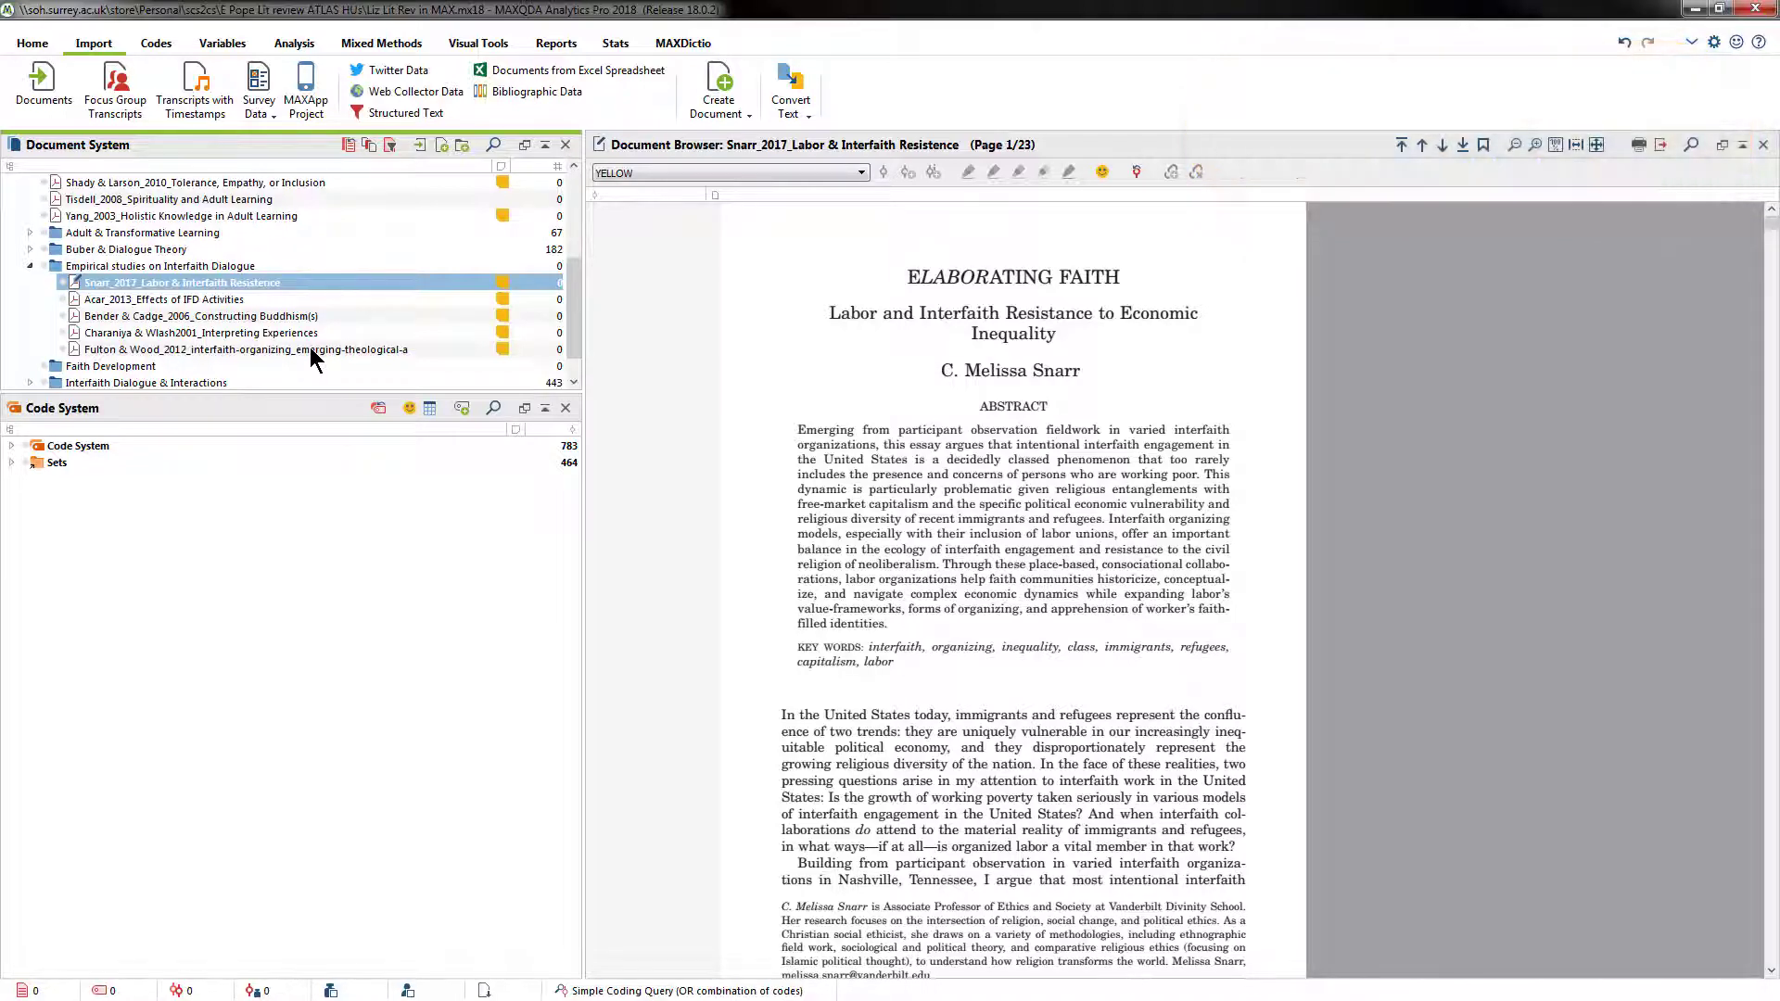
left_click(12, 446)
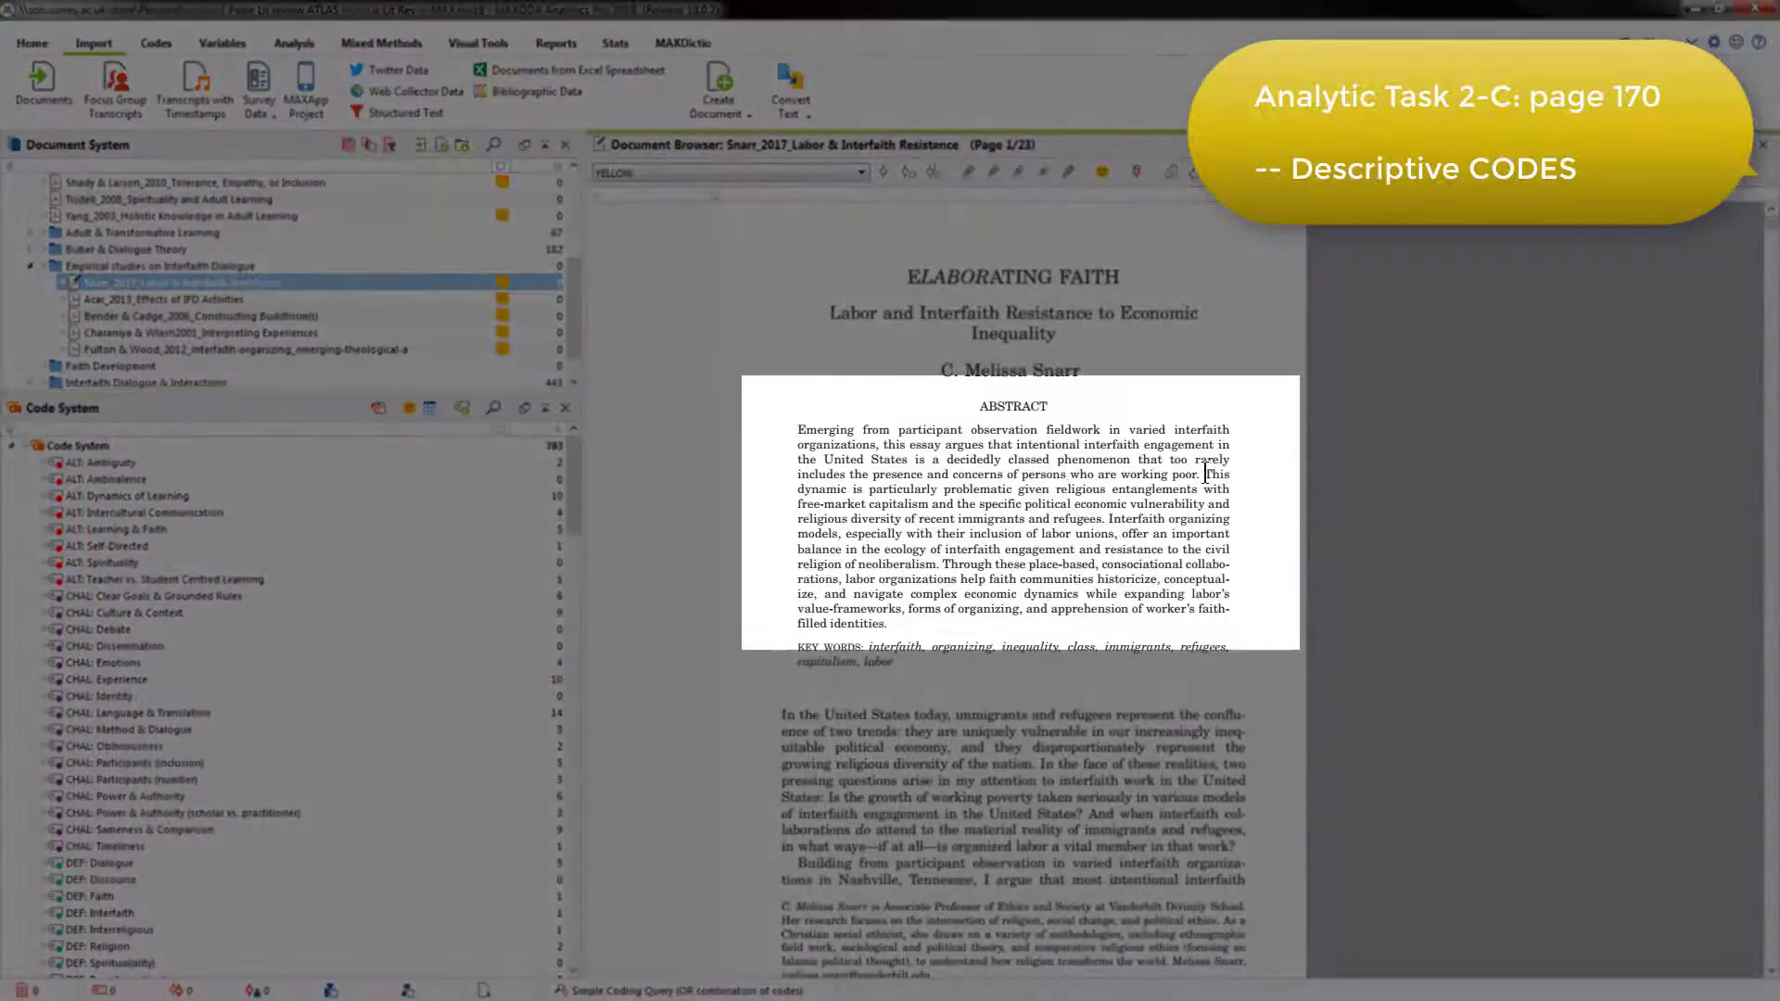
- Code the abstract from 'This dynamic' to 'filled identities' with the yellow highlight
left_click_drag(1207, 473, 919, 622)
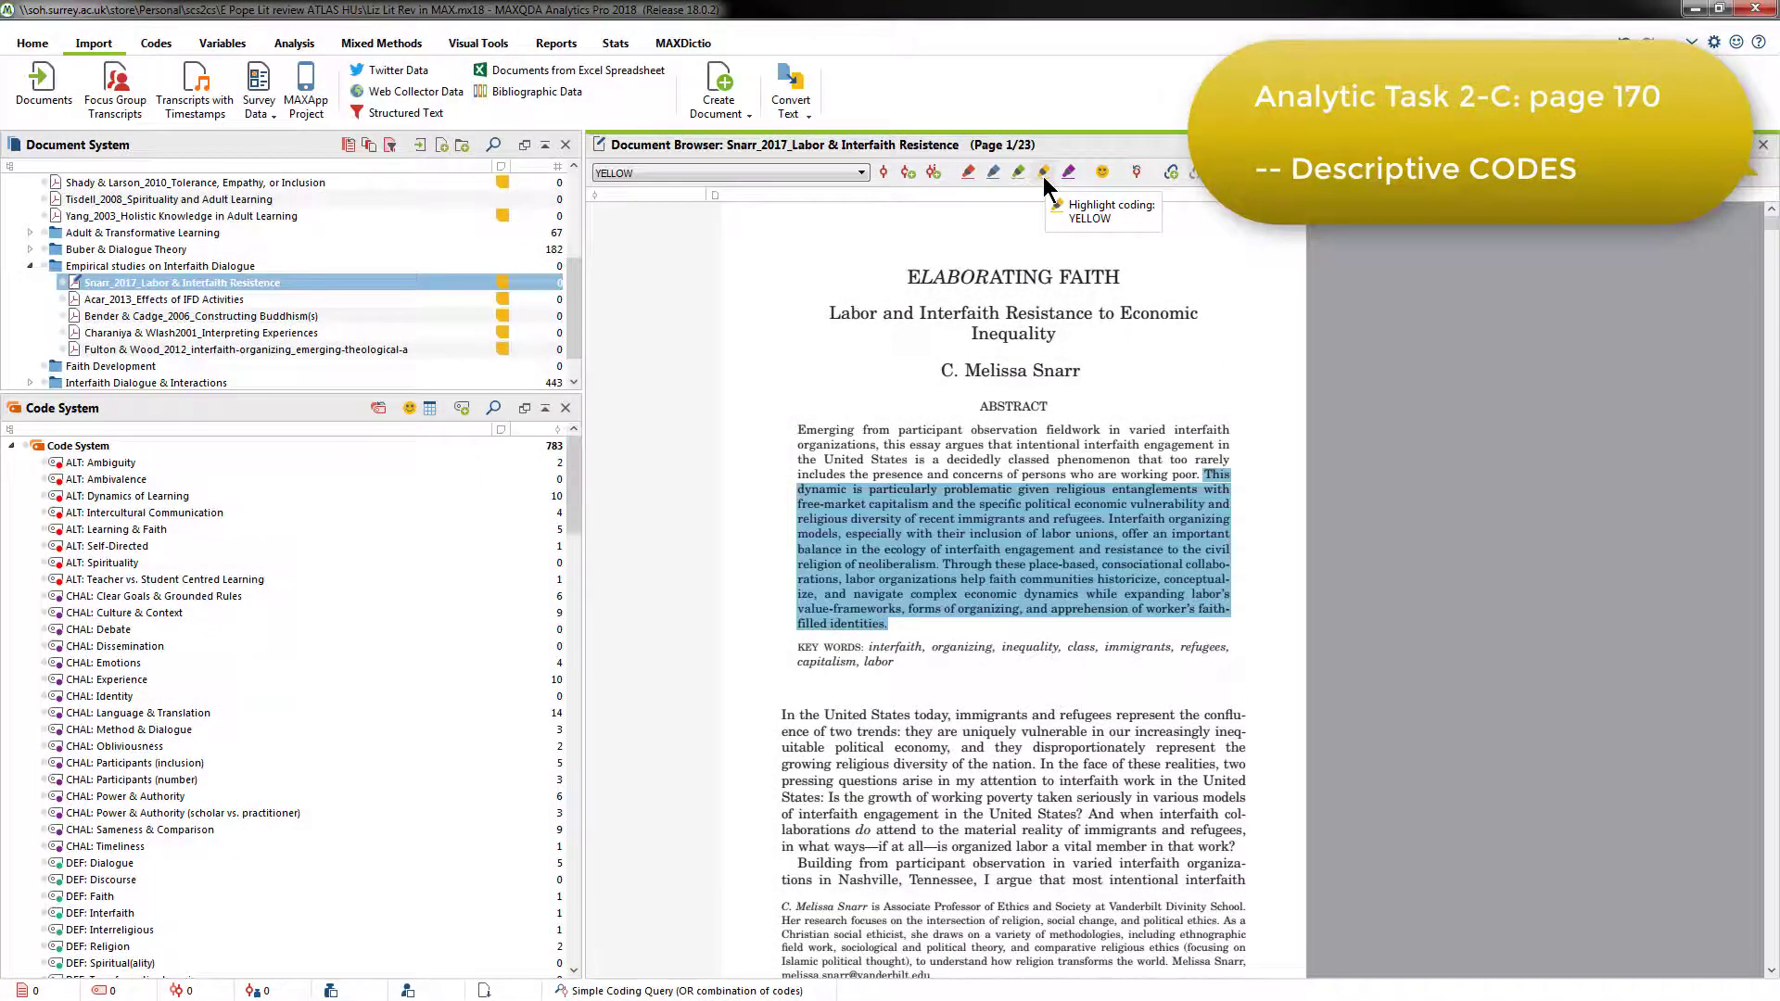
left_click(1043, 175)
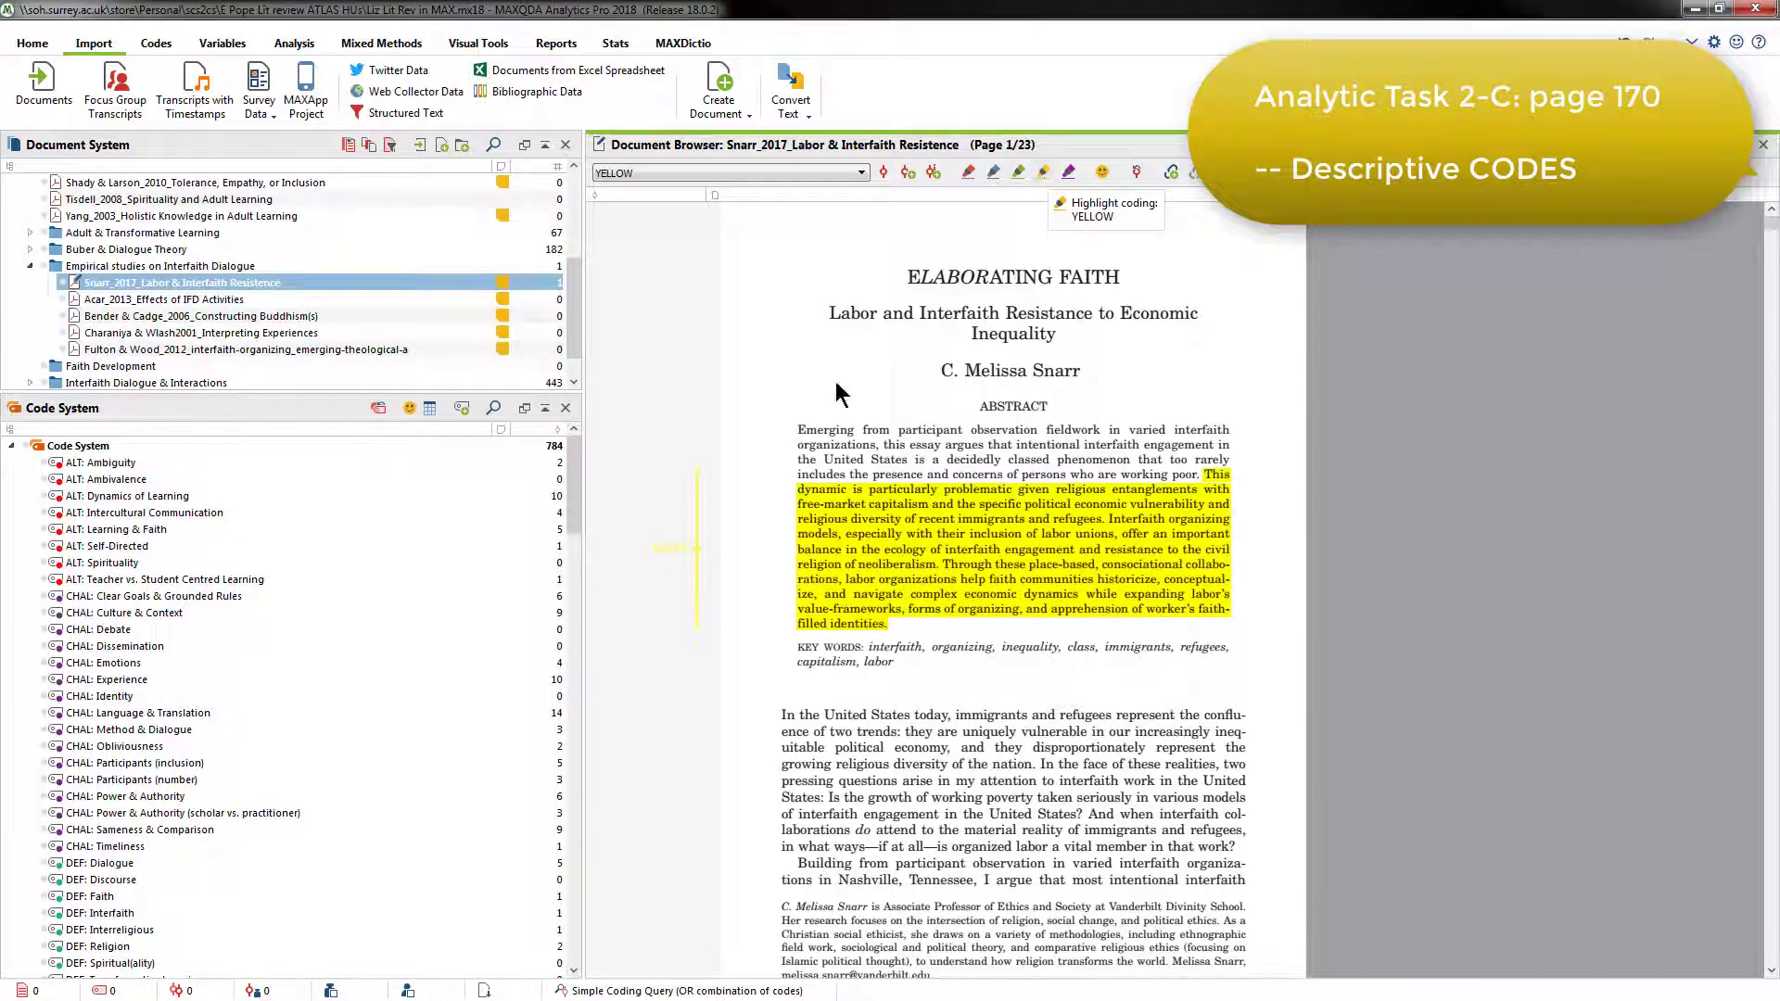
left_click_drag(571, 454, 579, 910)
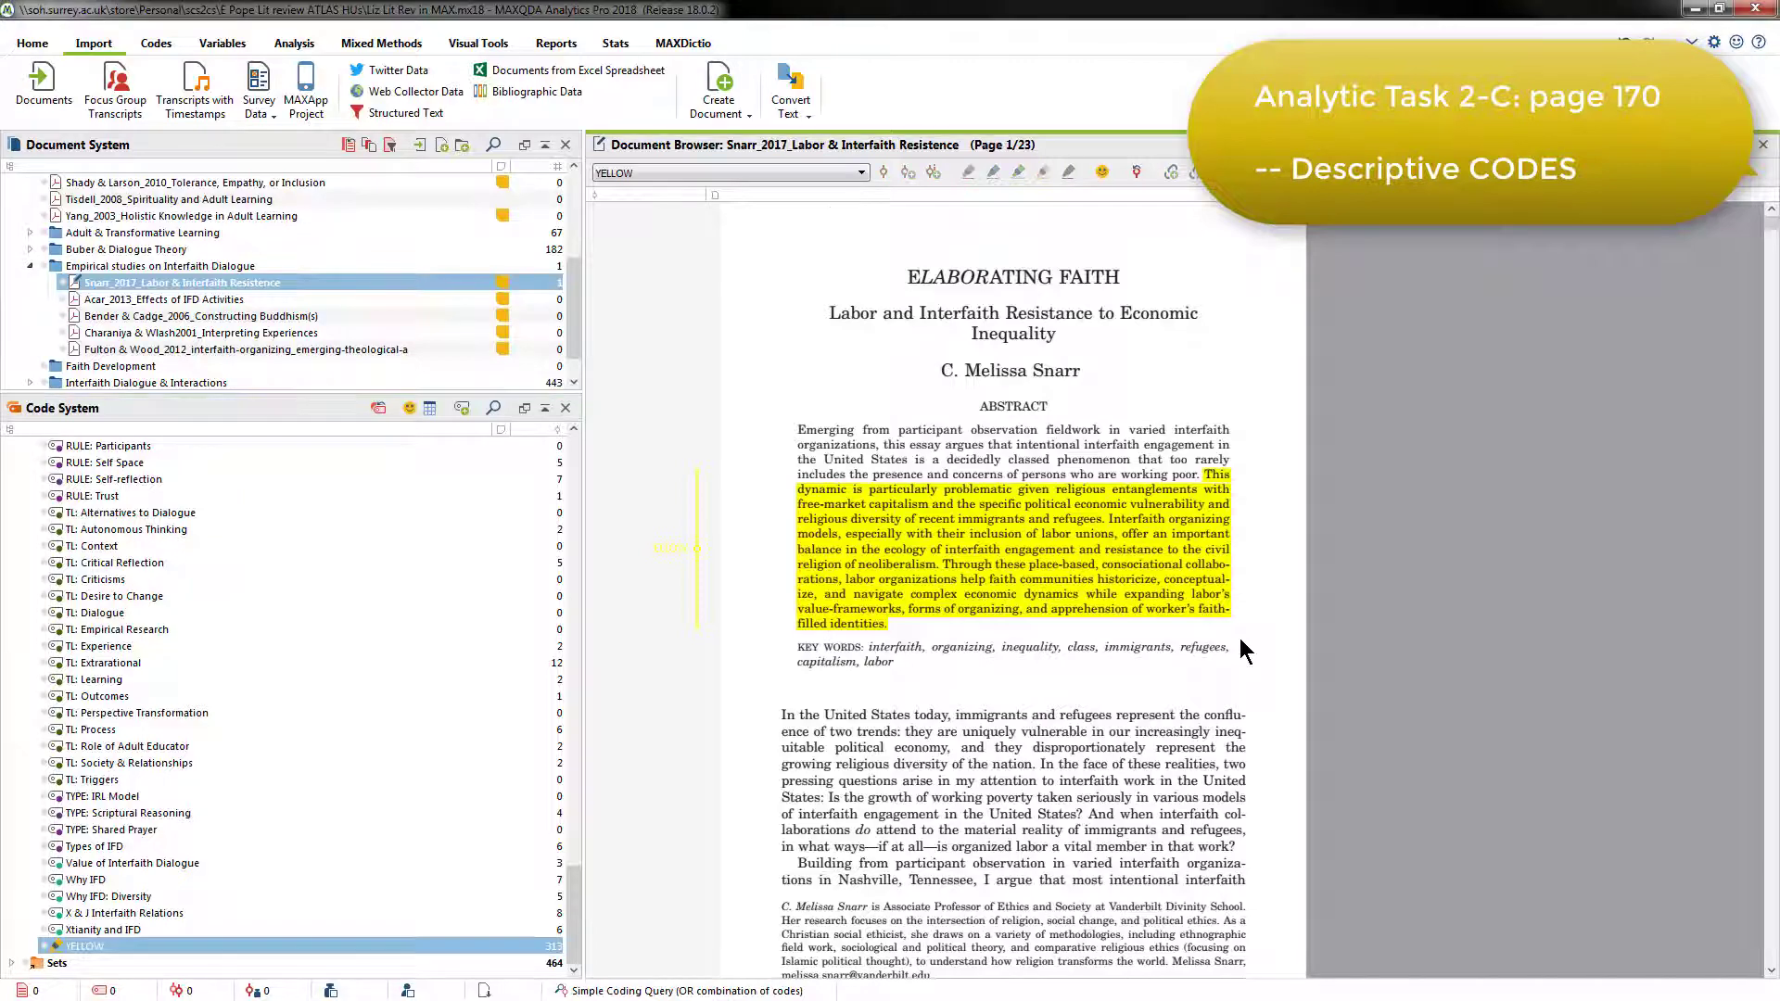
- Scroll to page 3 and select the passage from 'I draw' to 'elaboration of faith'
scroll(1241, 639, "down", 10)
scroll(1241, 639, "down", 20)
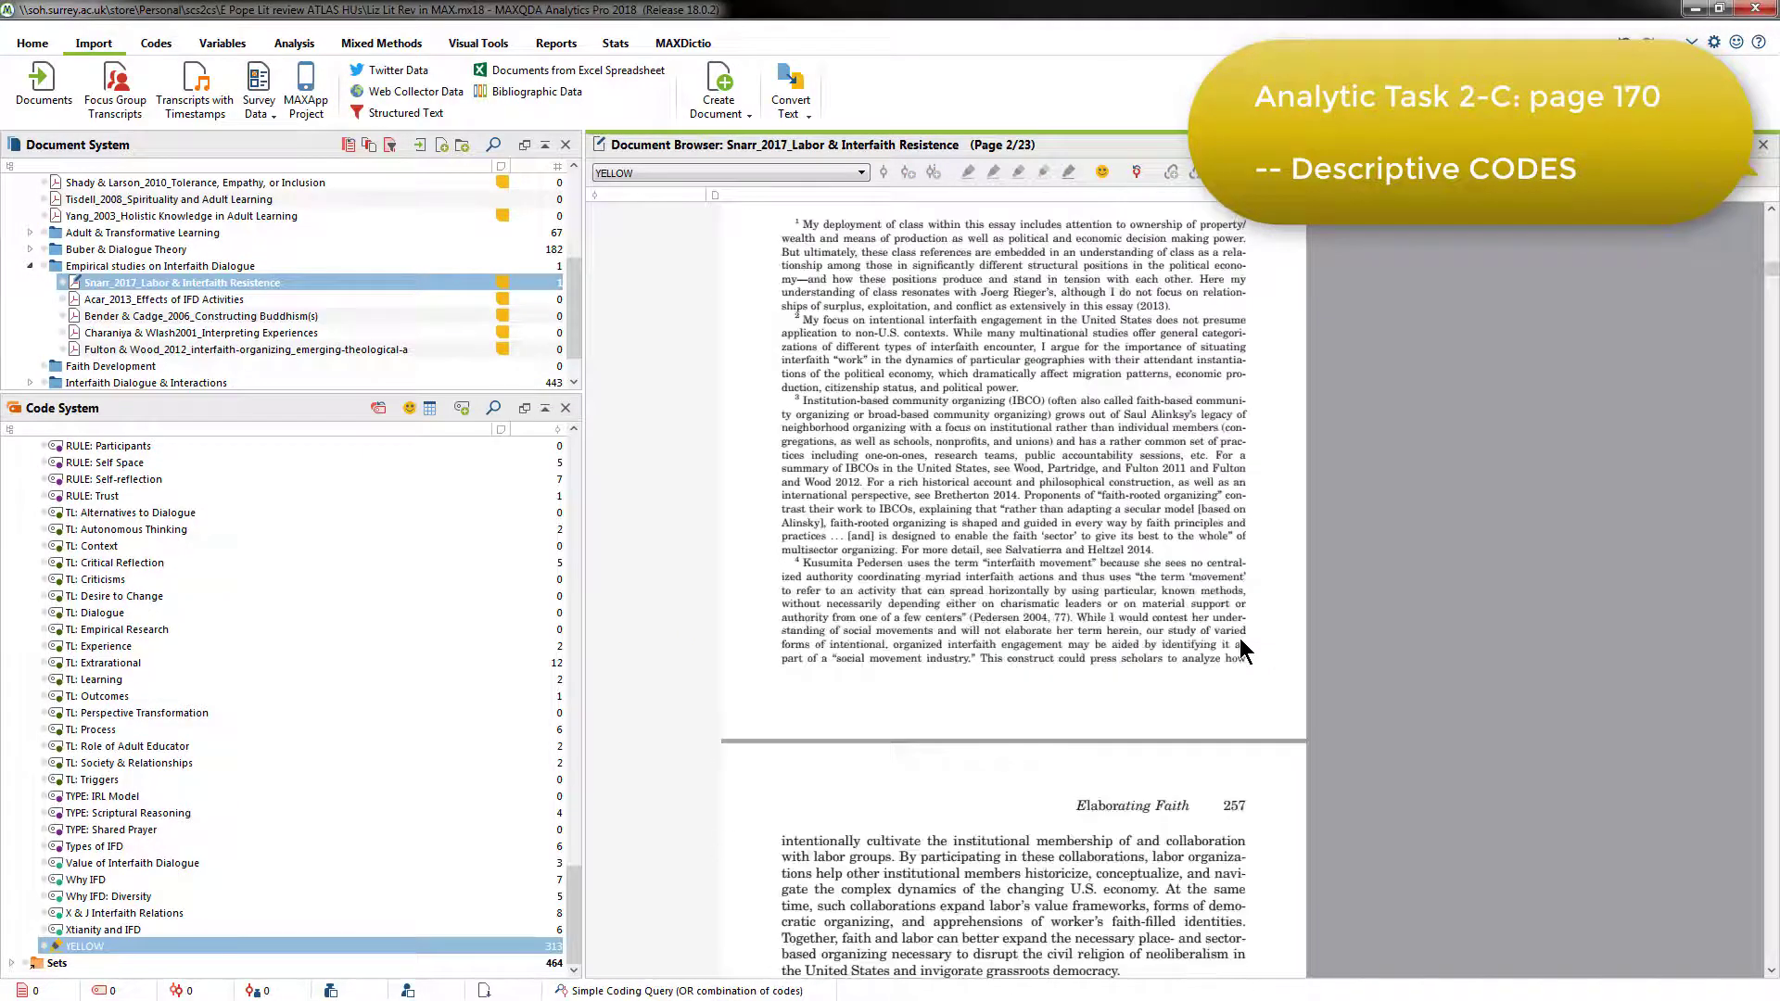
scroll(1241, 649, "down", 2)
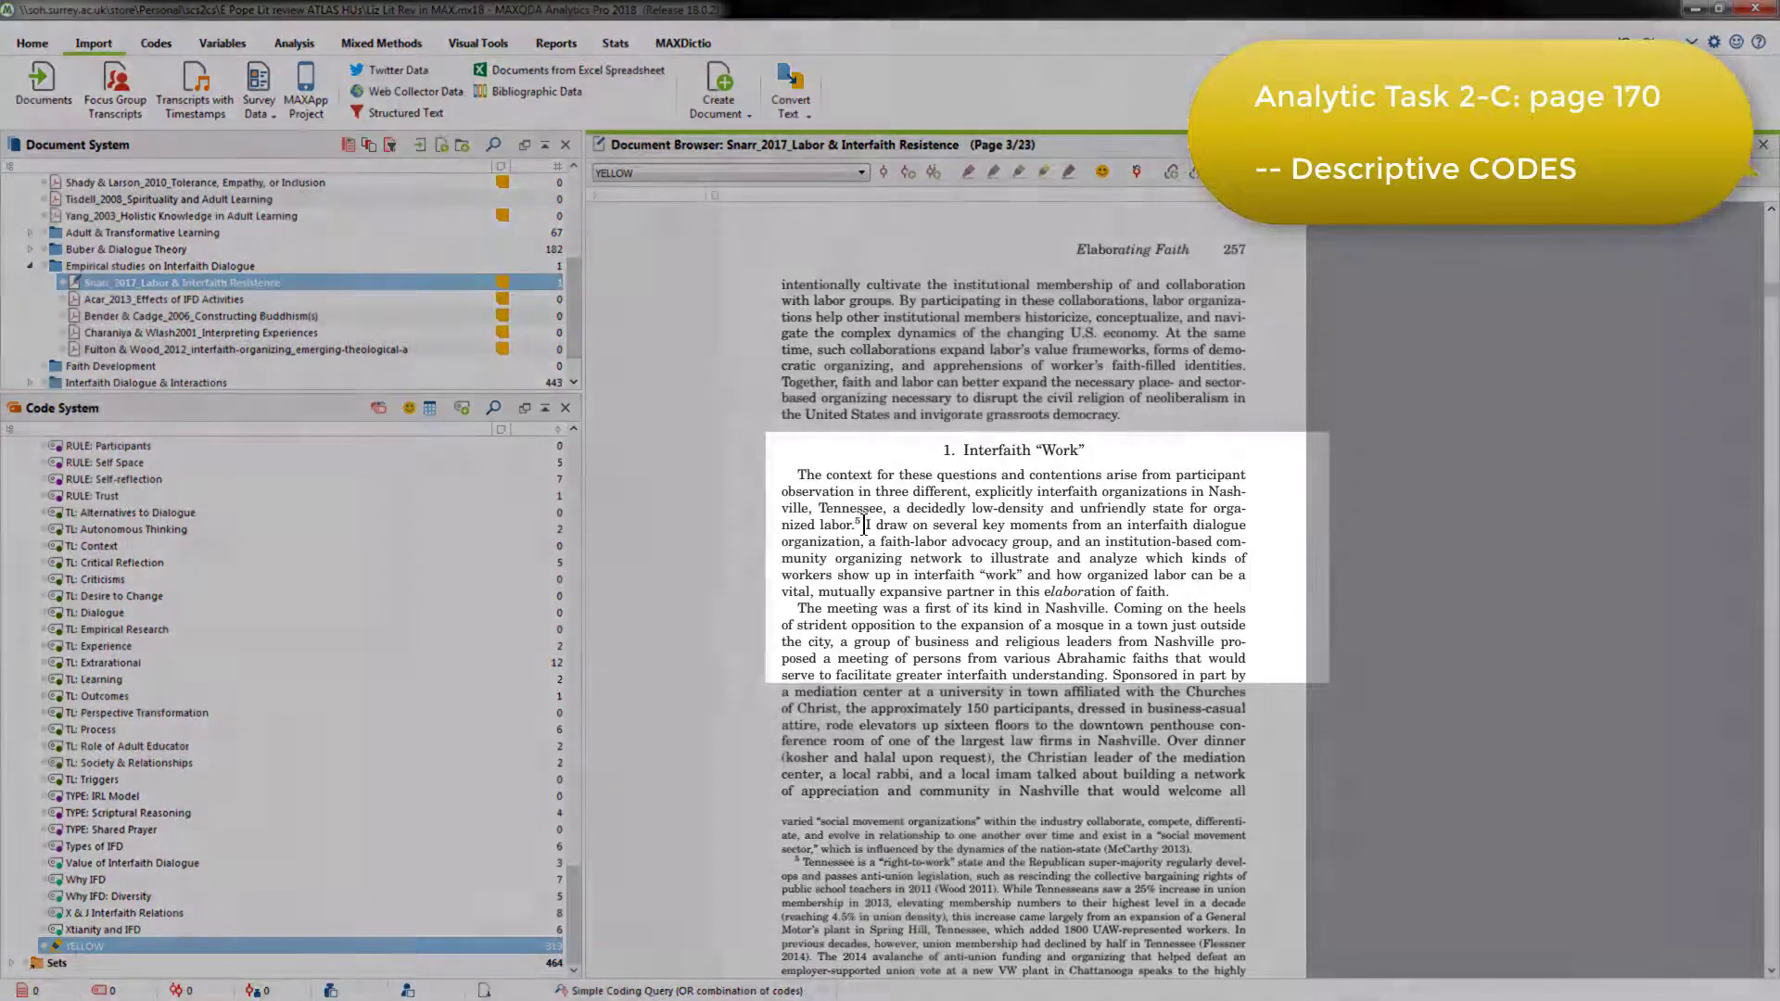
mouse_move(863, 525)
left_mouse_down()
mouse_move(968, 526)
mouse_move(1159, 584)
mouse_move(1174, 608)
left_mouse_up()
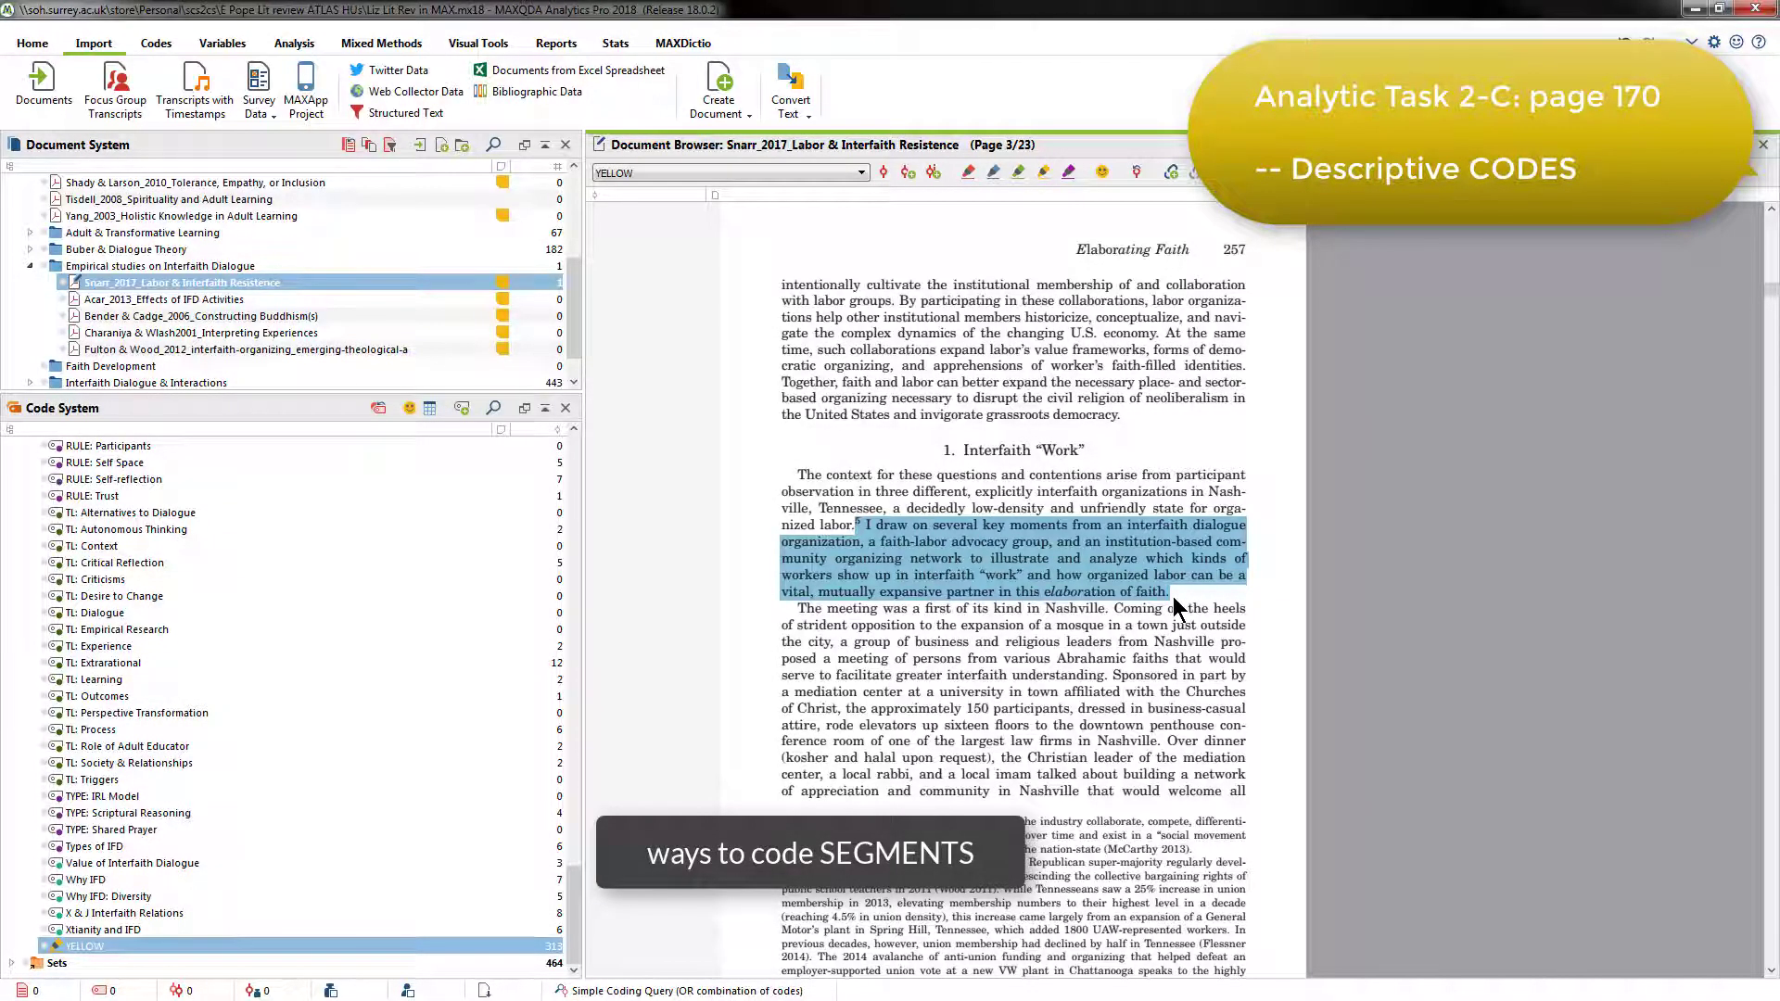
- Drag the ES(IFD): Research Purpose code onto the selected 'I draw…elaboration of faith' passage
left_click(577, 896)
left_click_drag(577, 895, 571, 657)
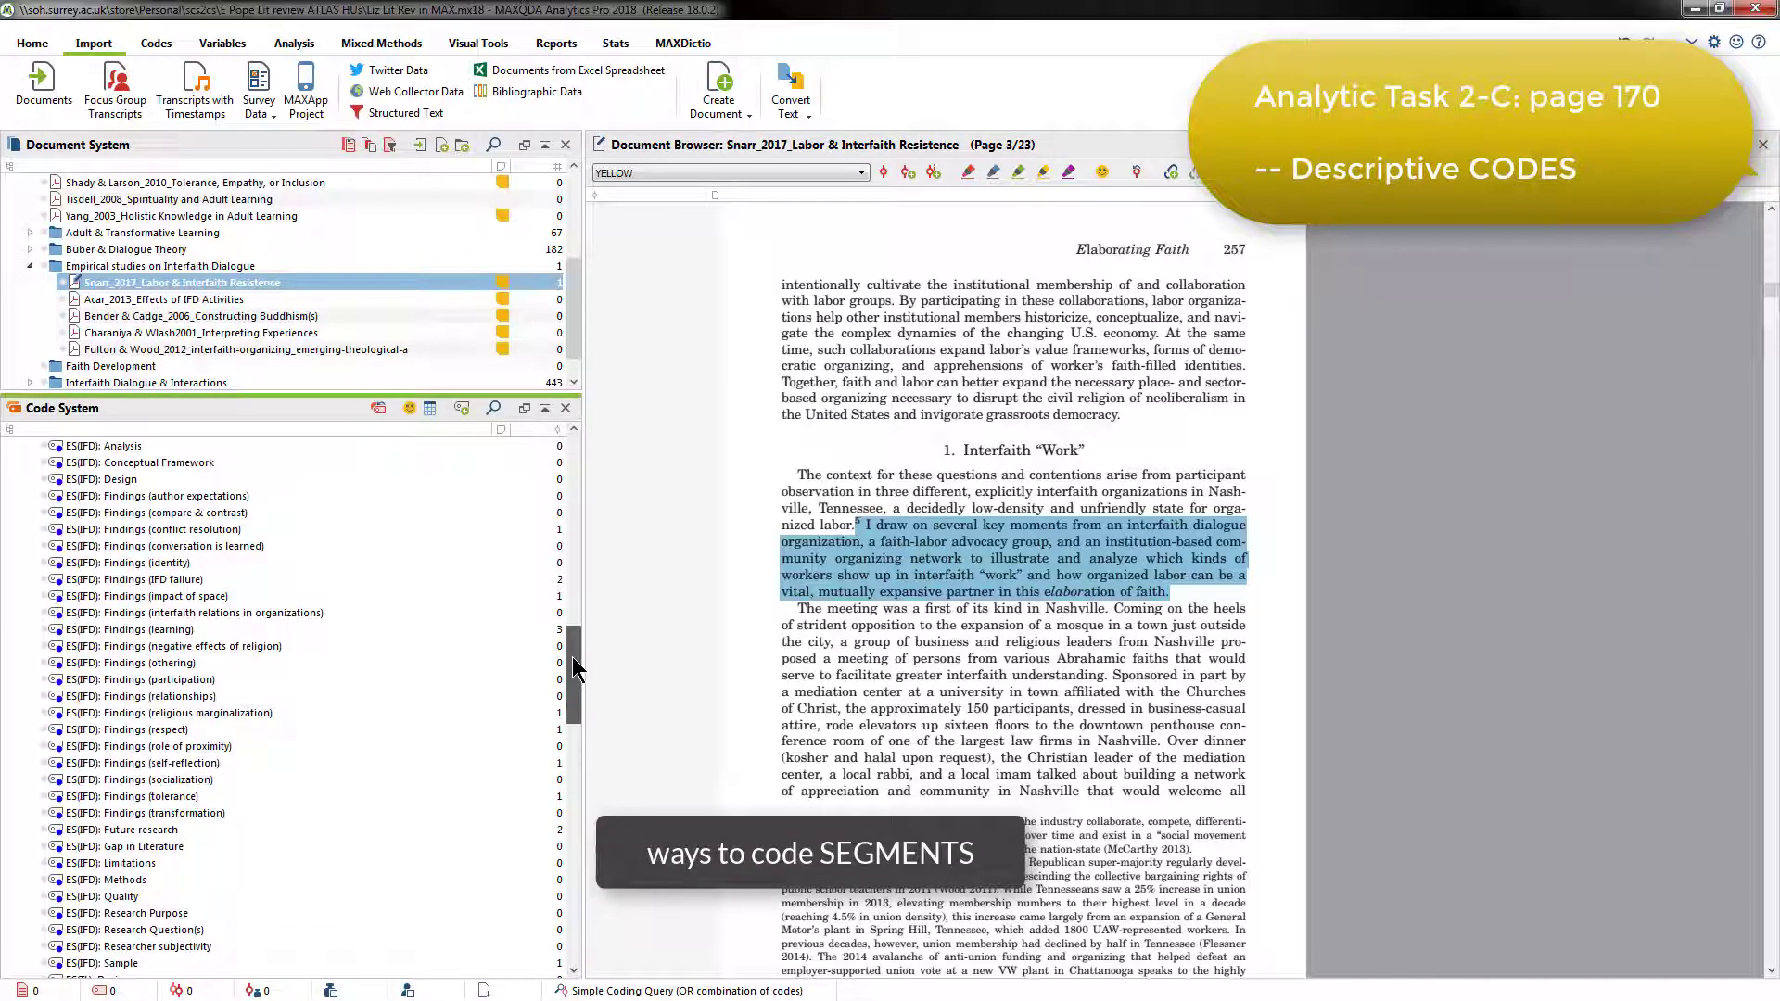
left_click(173, 914)
left_click_drag(169, 916, 754, 594)
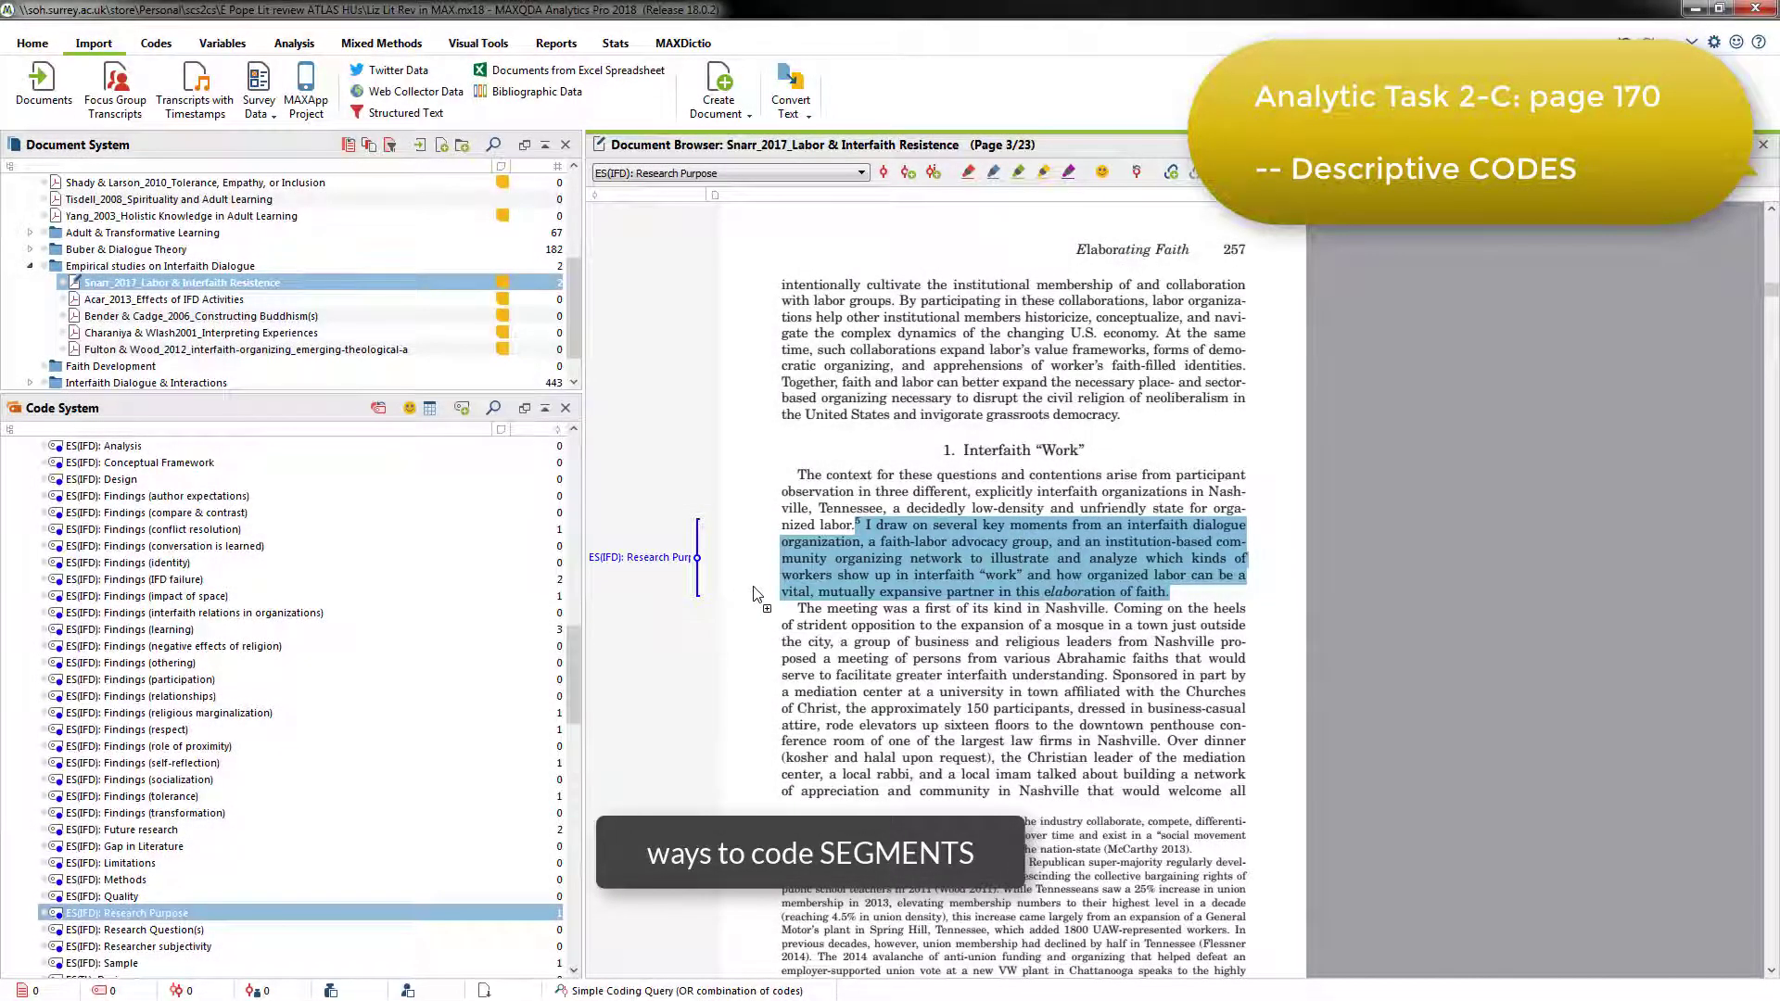
right_click(978, 546)
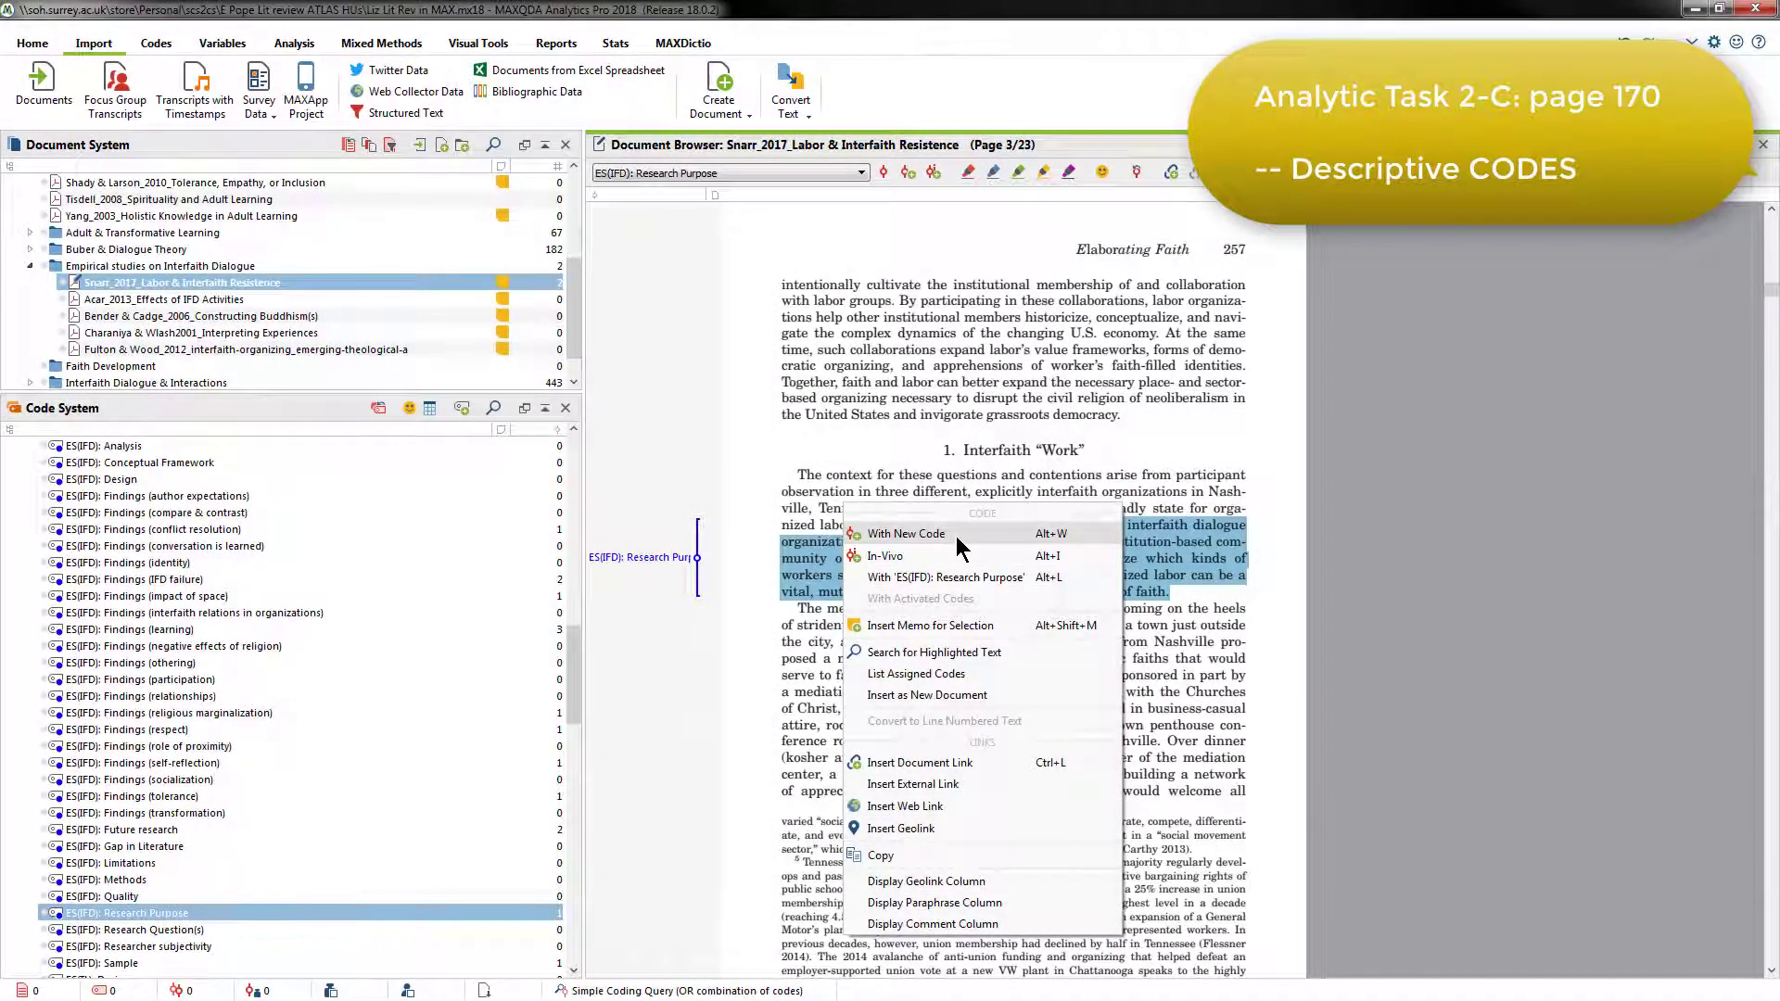
left_click(955, 536)
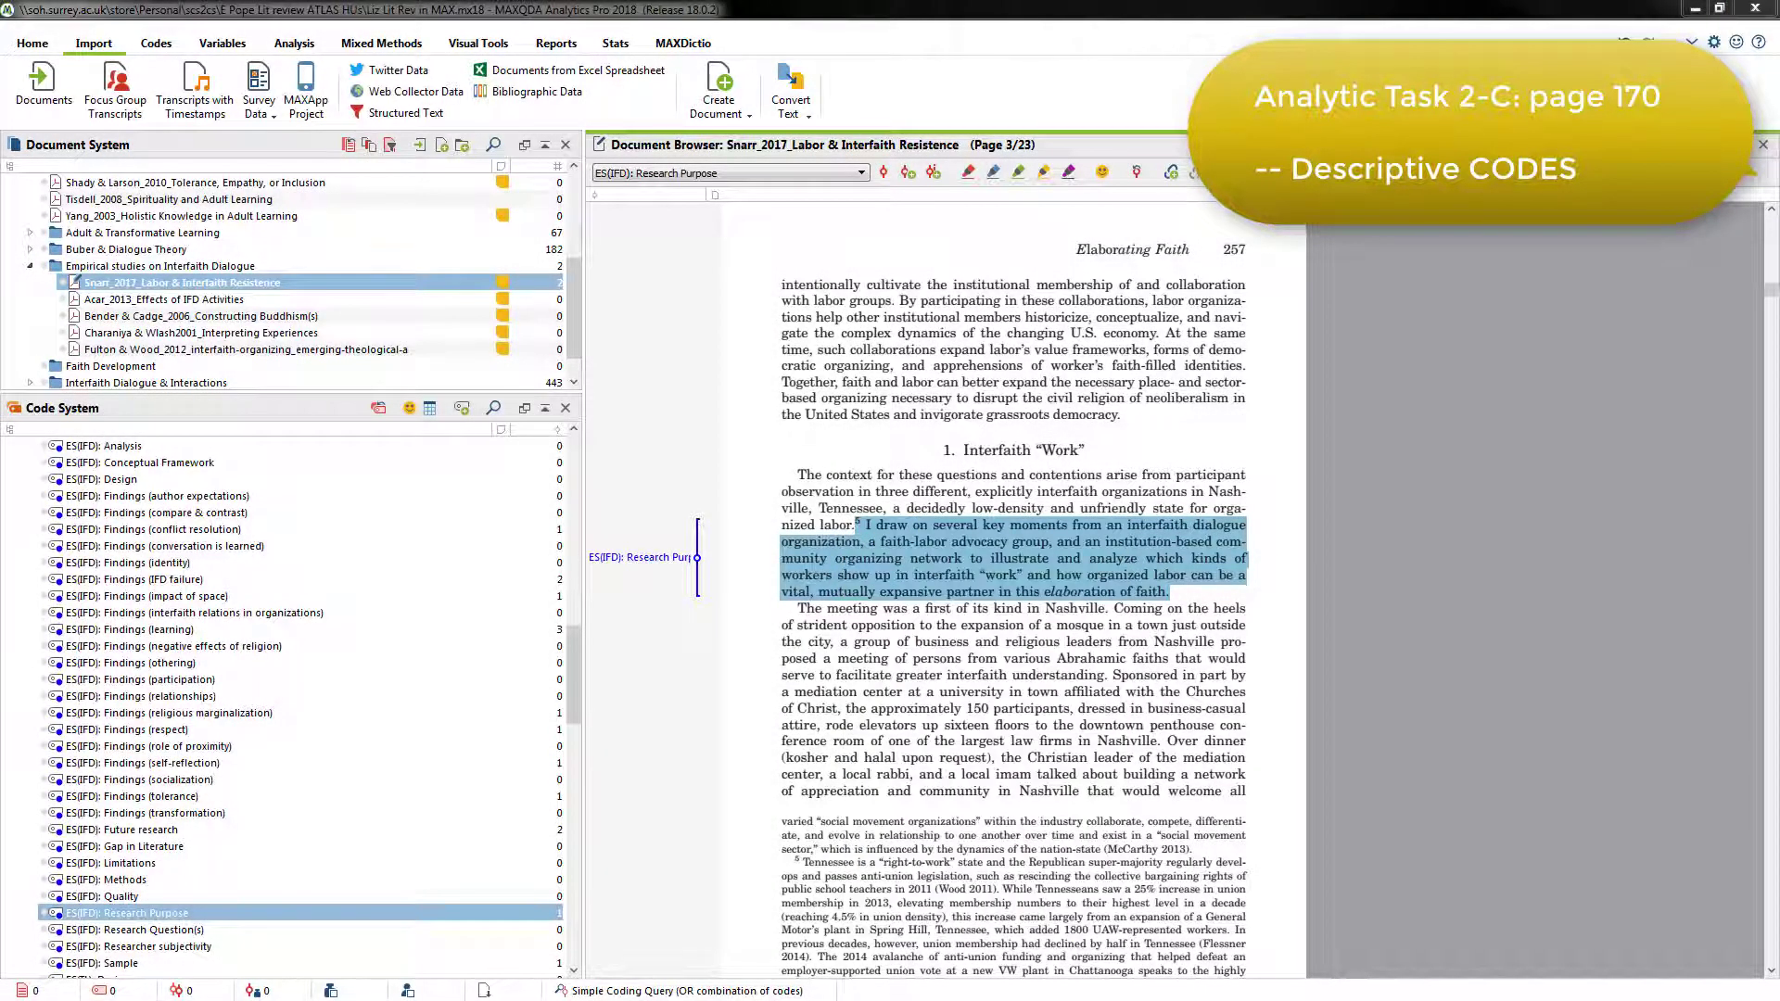